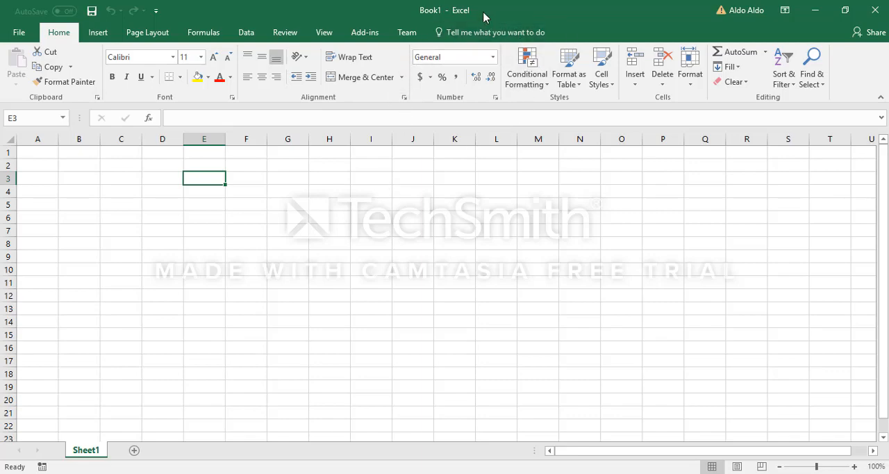
# Switch to the desktop and open the TTI Demo folder to look at its files.
pyautogui.moveTo(482, 16); pyautogui.dragTo(461, 6)
pyautogui.click(819, 10)
pyautogui.doubleClick(709, 154)
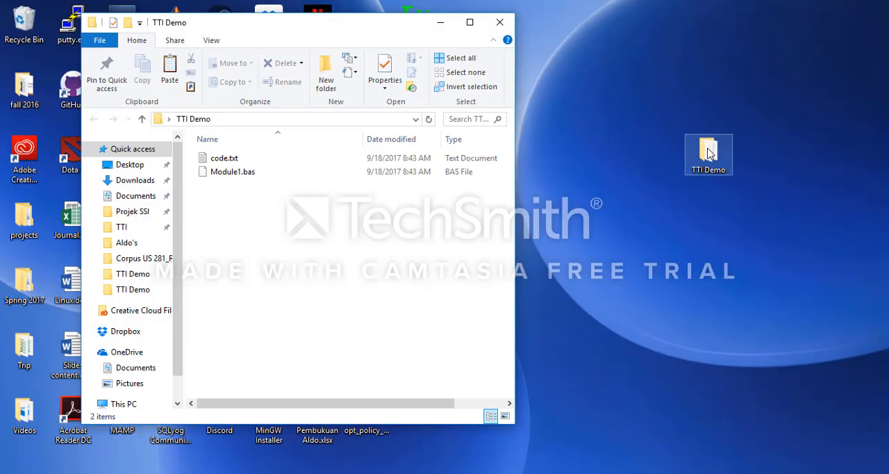
pyautogui.click(278, 161)
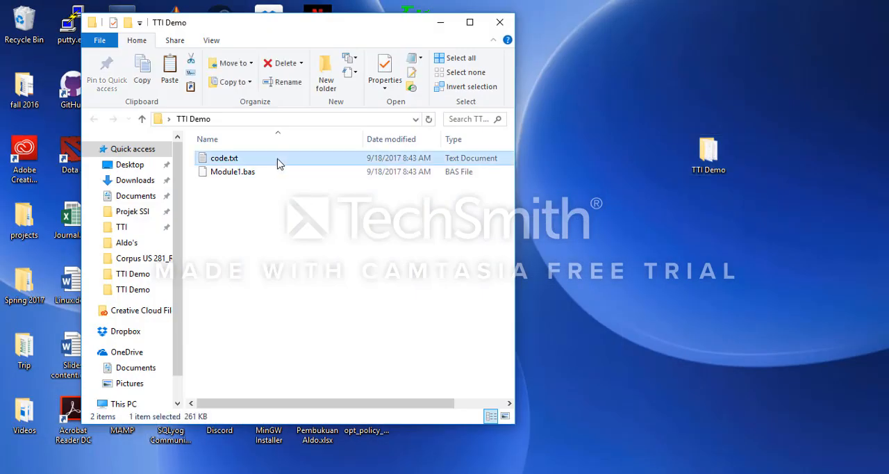
pyautogui.click(267, 173)
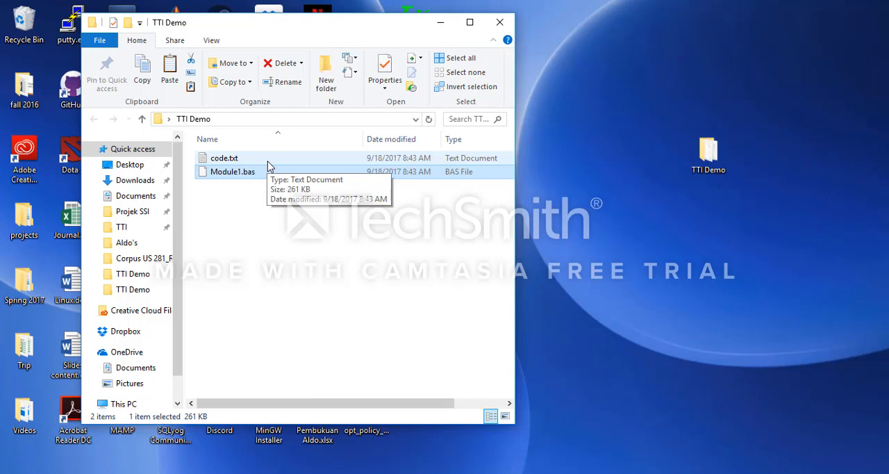
# Open code.txt from the TTI Demo folder in Notepad, skim the macro code and close the file.
pyautogui.click(267, 162)
pyautogui.doubleClick(268, 163)
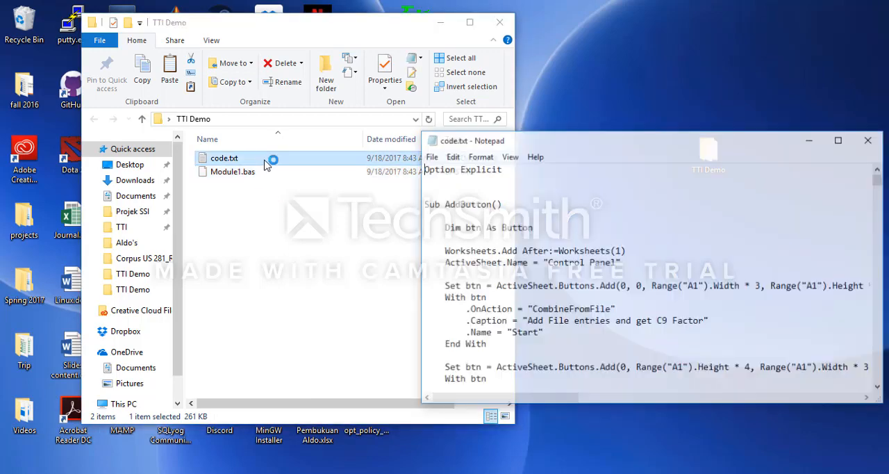
pyautogui.scroll(-15, 562, 216)
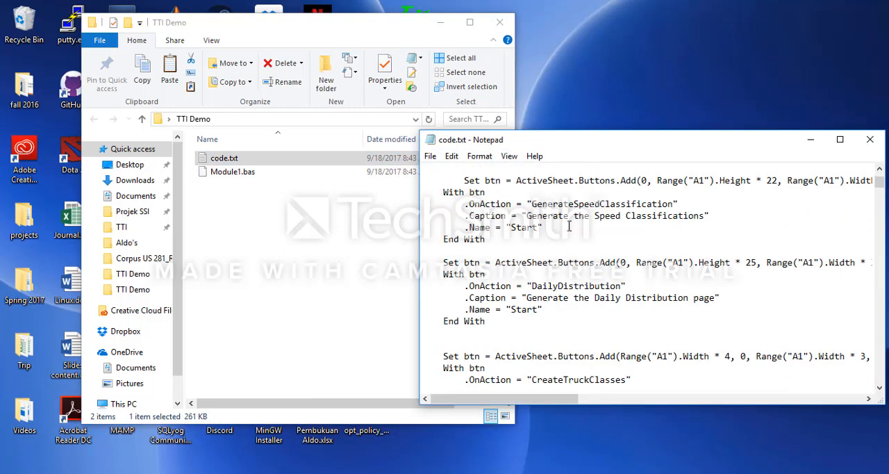
pyautogui.scroll(-10, 572, 246)
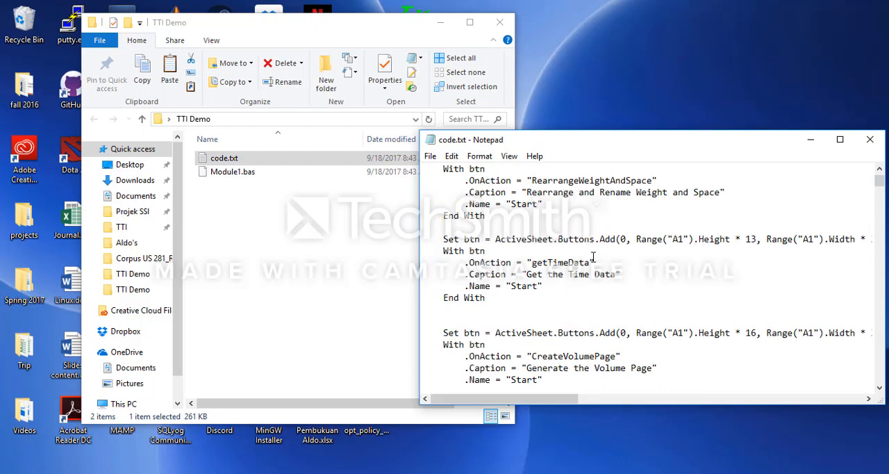
pyautogui.click(871, 141)
pyautogui.click(236, 175)
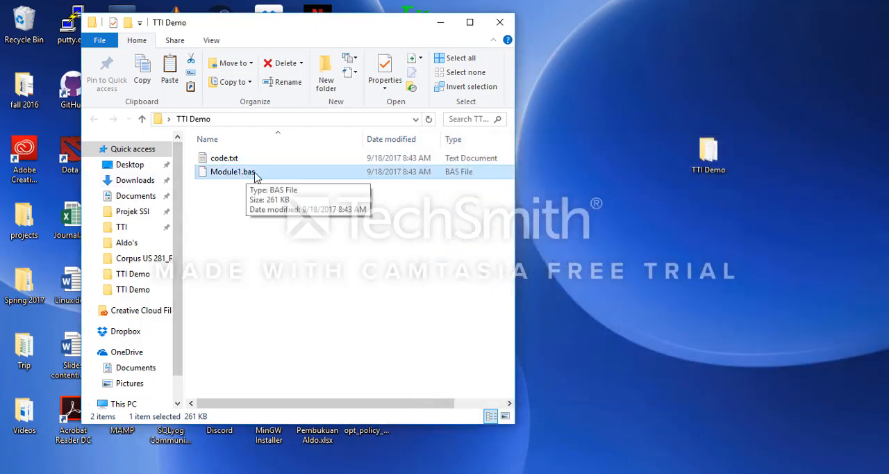
pyautogui.click(238, 161)
pyautogui.click(236, 172)
pyautogui.click(235, 161)
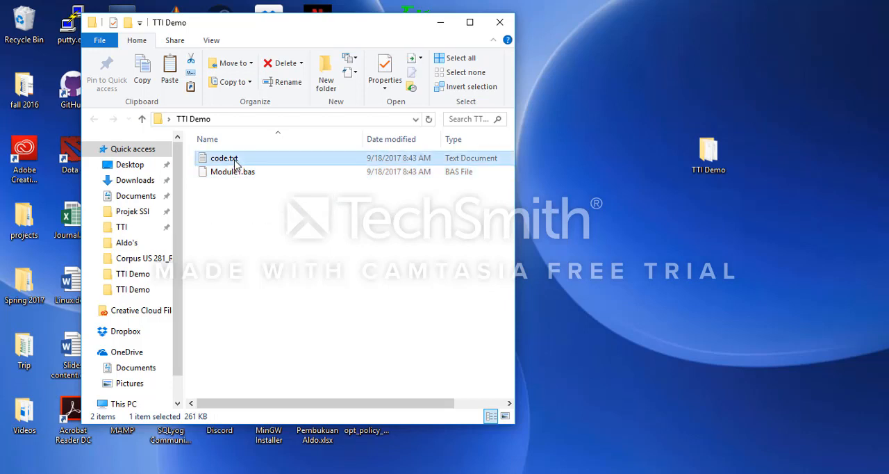
pyautogui.click(231, 173)
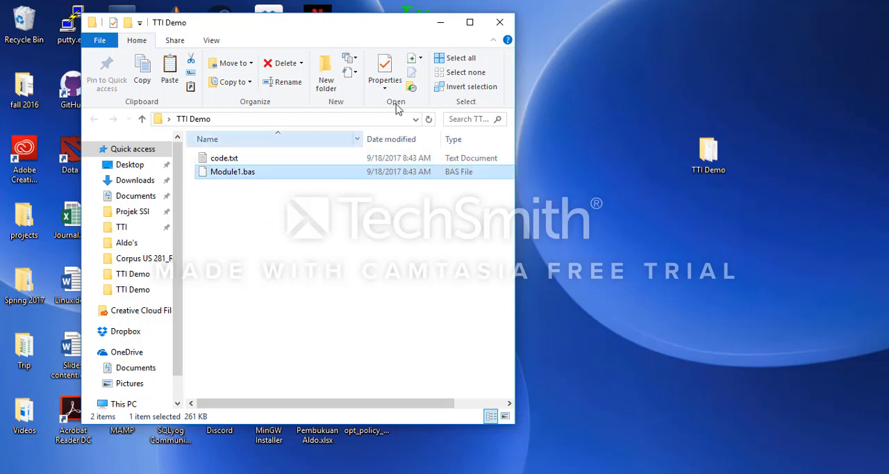
# Close the TTI Demo folder window and return to cell A1 of the blank Book1 workbook in Excel.
pyautogui.click(499, 26)
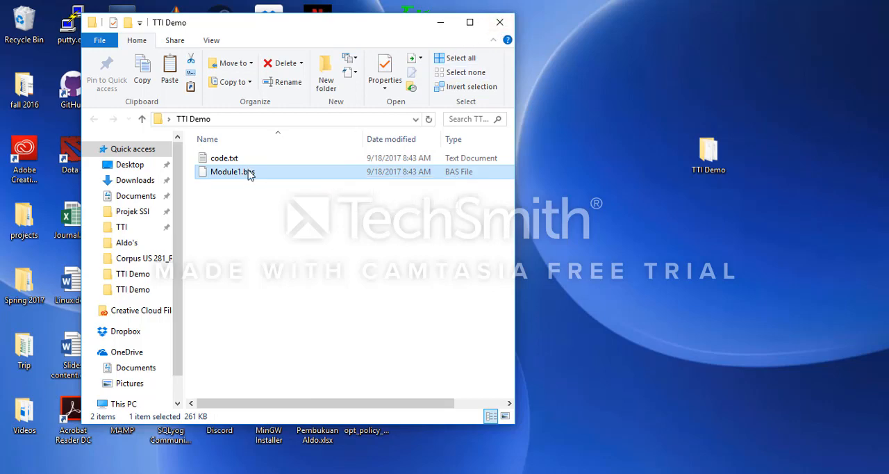
pyautogui.click(500, 23)
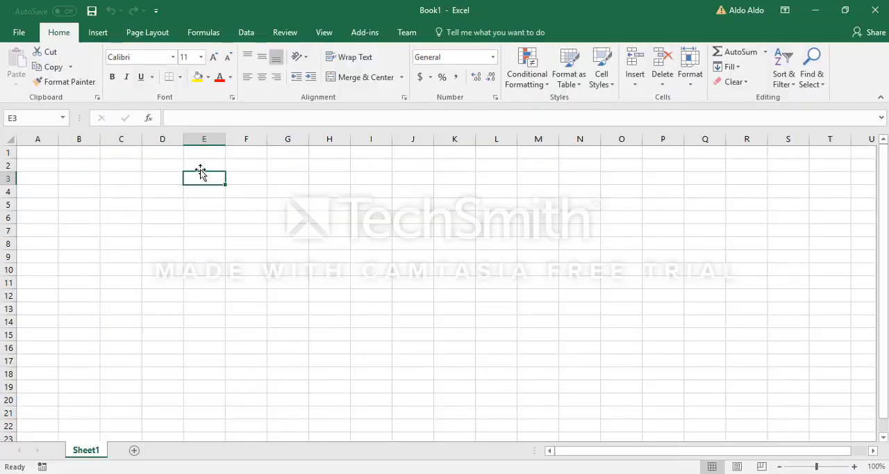
pyautogui.click(132, 167)
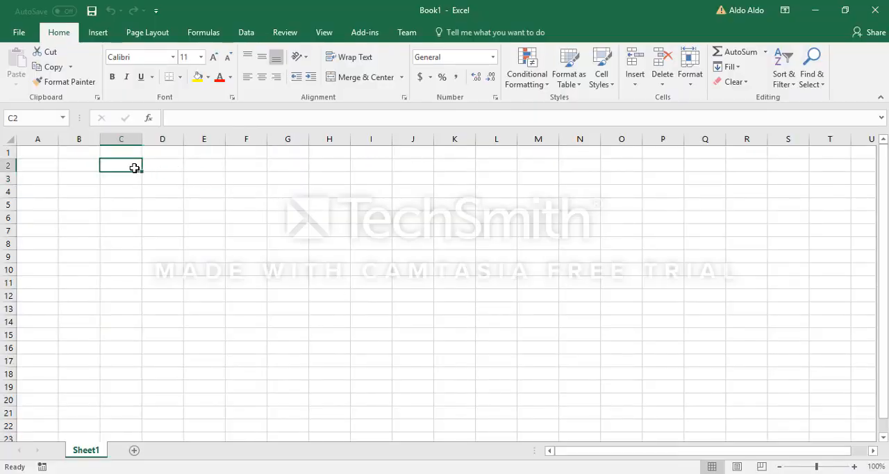
pyautogui.click(45, 152)
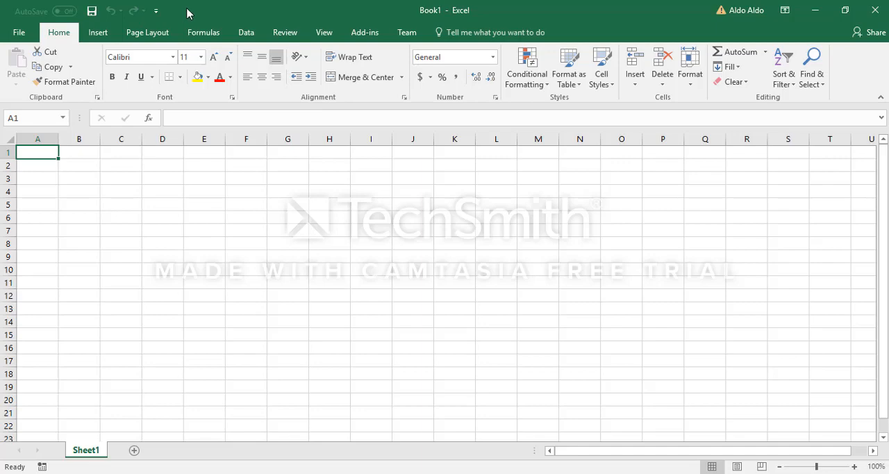
# Enable the Developer tab among the main ribbon tabs in the Excel options and apply the change.
pyautogui.click(19, 33)
pyautogui.click(41, 385)
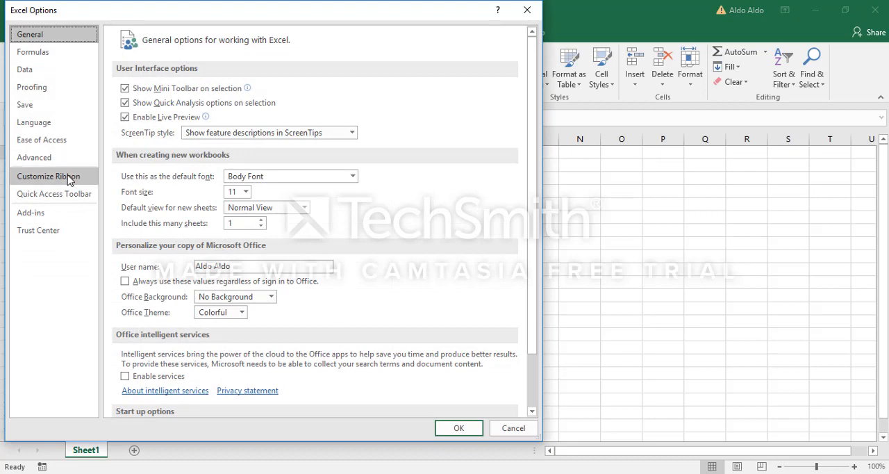
pyautogui.click(68, 178)
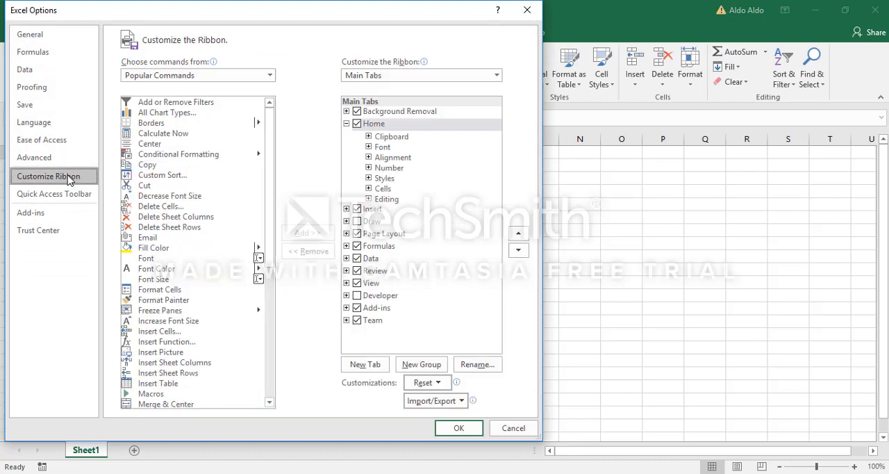
pyautogui.click(358, 298)
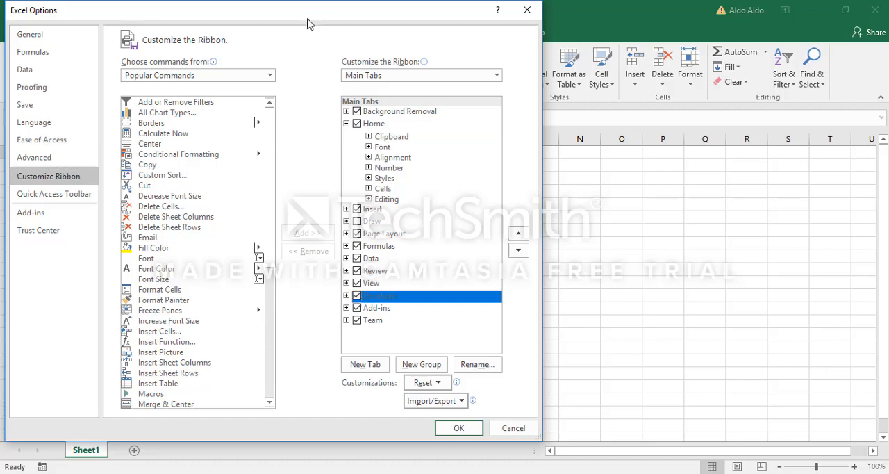
pyautogui.moveTo(308, 20); pyautogui.dragTo(325, 152)
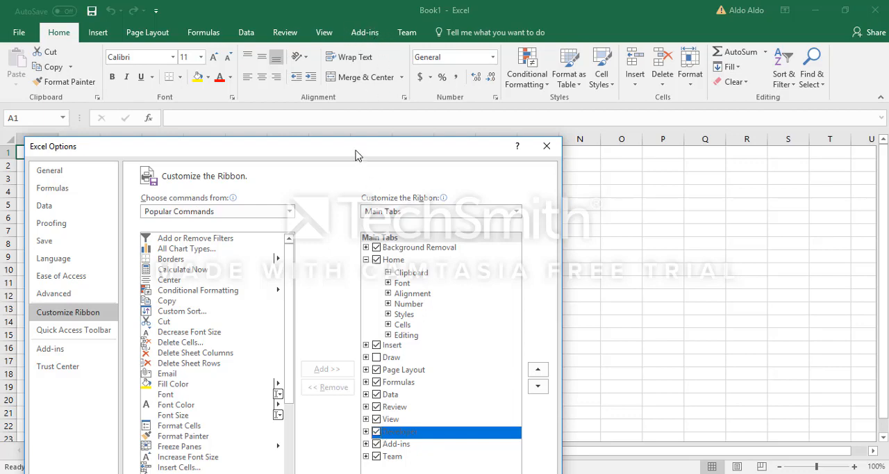
pyautogui.moveTo(357, 151); pyautogui.dragTo(357, 7)
pyautogui.click(466, 440)
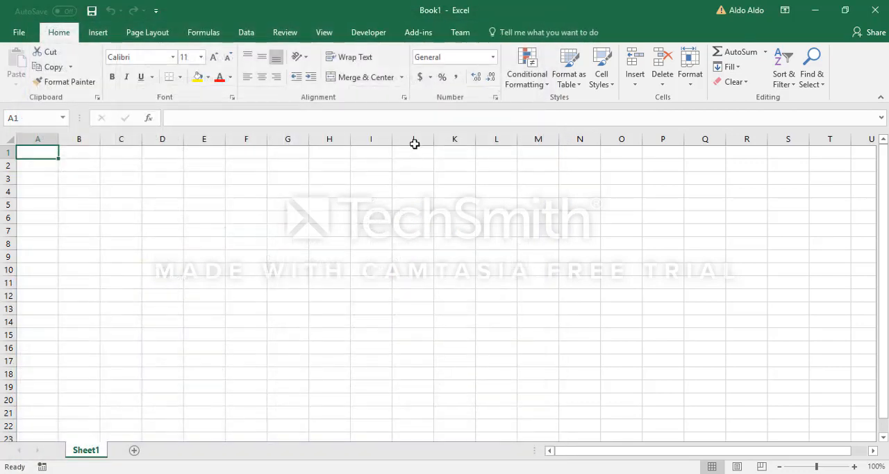
# Set the macro security to enable all macros and apply the setting.
pyautogui.click(368, 33)
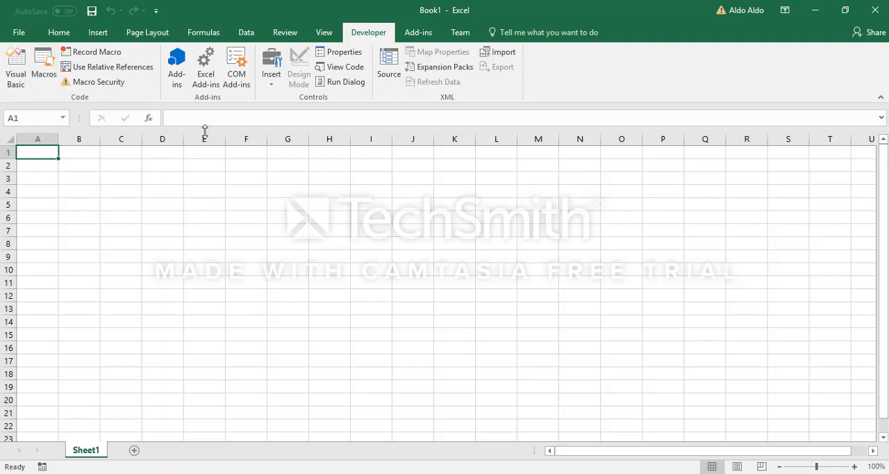
pyautogui.click(110, 83)
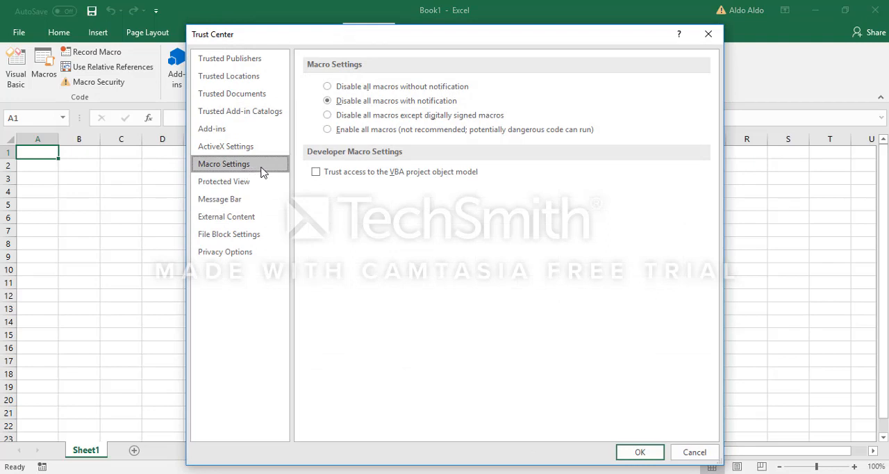
pyautogui.click(328, 130)
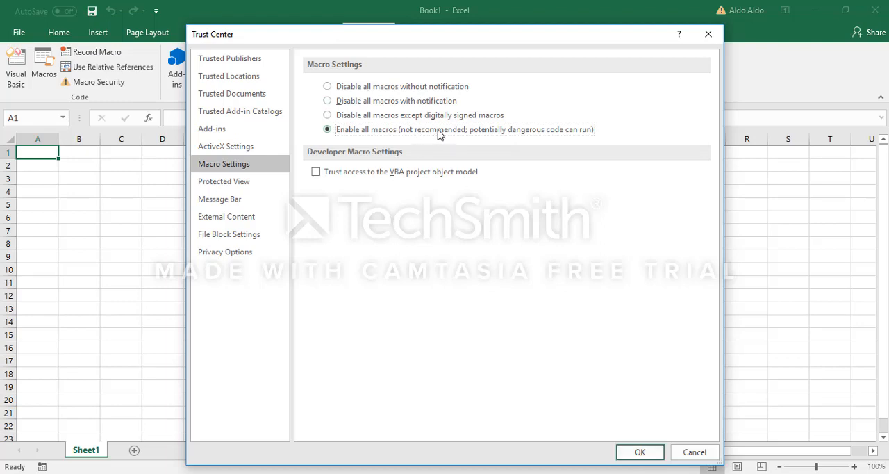
pyautogui.click(639, 452)
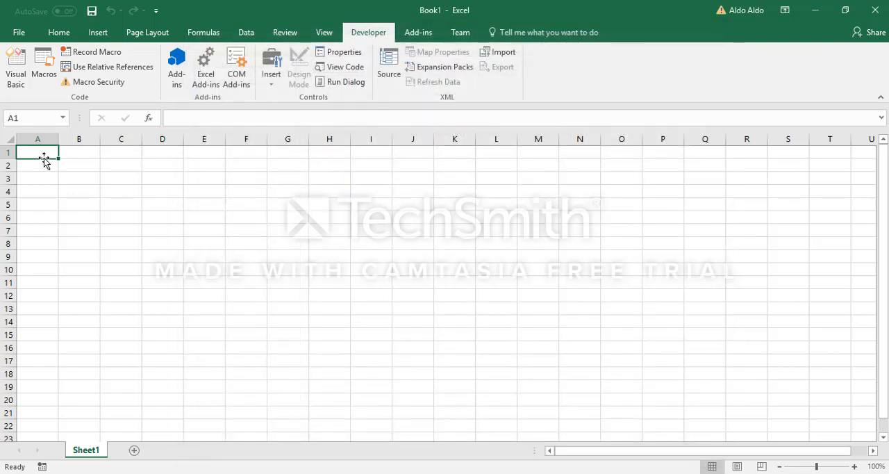
# Uncover the desktop to view Module1.bas in the TTI Demo folder, and return to the maximized Excel workbook.
pyautogui.click(86, 155)
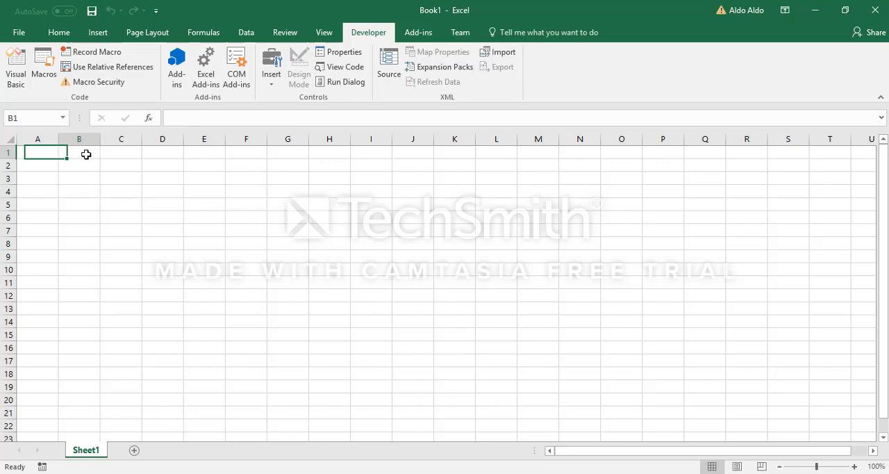
pyautogui.click(44, 153)
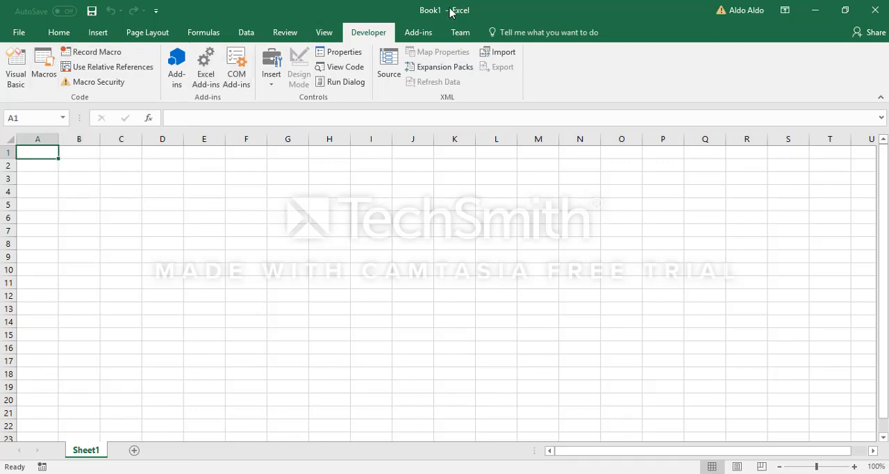
pyautogui.moveTo(451, 12); pyautogui.dragTo(445, 196)
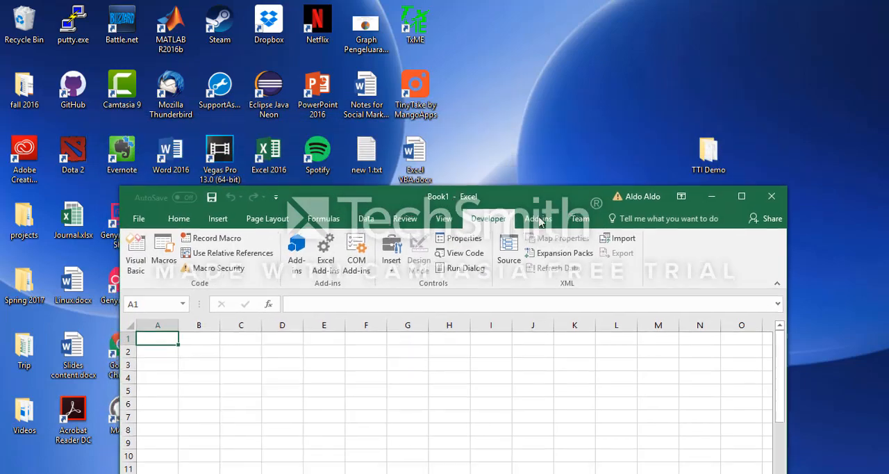
pyautogui.doubleClick(709, 154)
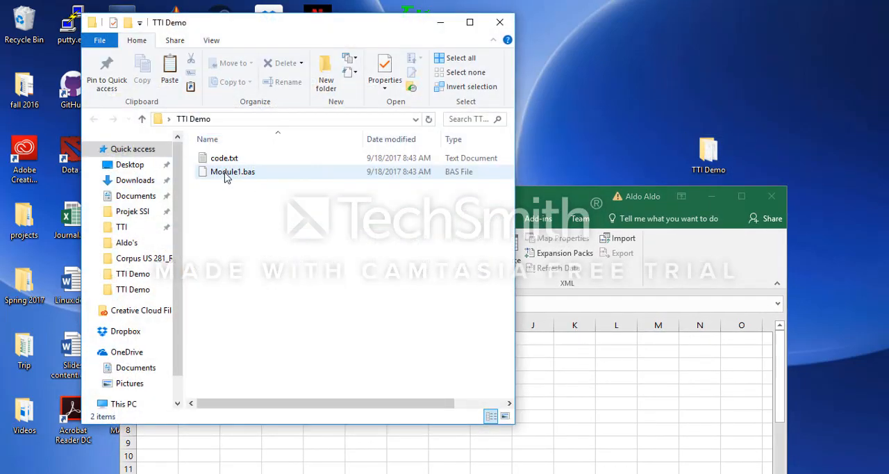
pyautogui.doubleClick(528, 197)
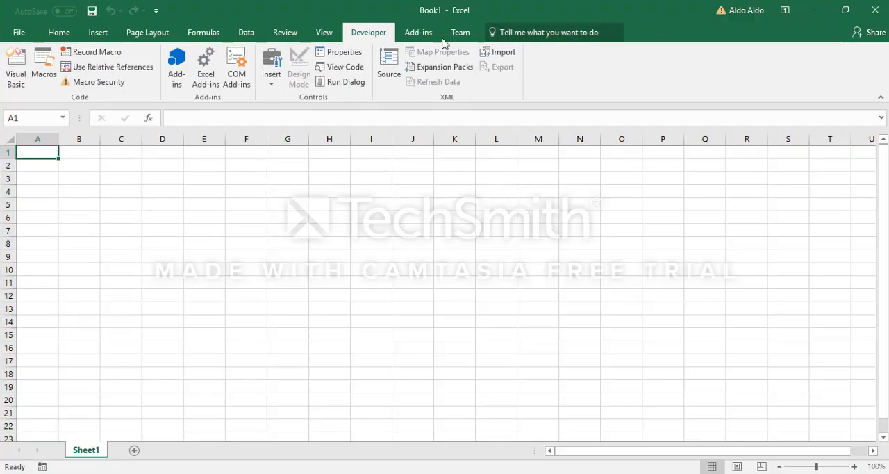
# Open the Visual Basic editor, examine the VBAProject (Book1) entry in the project tree and close the editor.
pyautogui.click(10, 71)
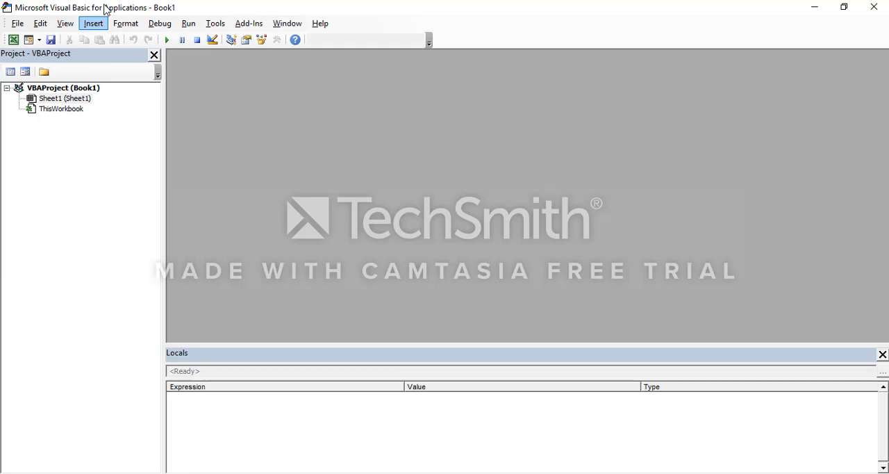
pyautogui.moveTo(104, 8); pyautogui.dragTo(366, 6)
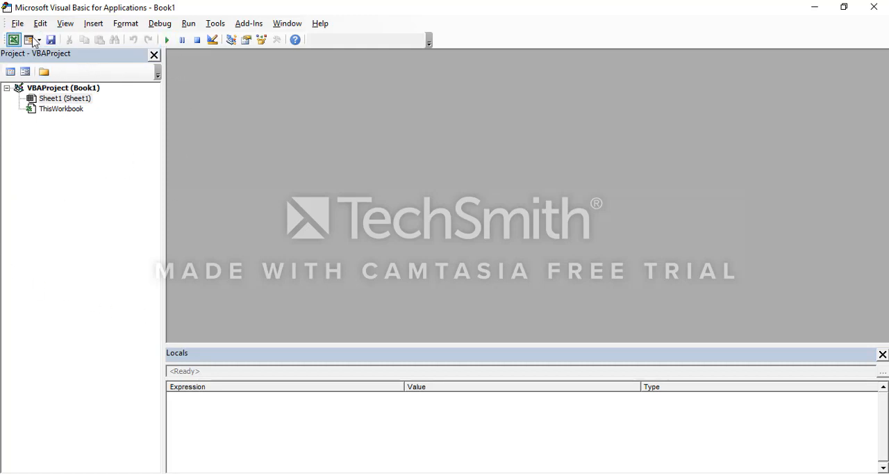
pyautogui.moveTo(301, 6); pyautogui.dragTo(305, 113)
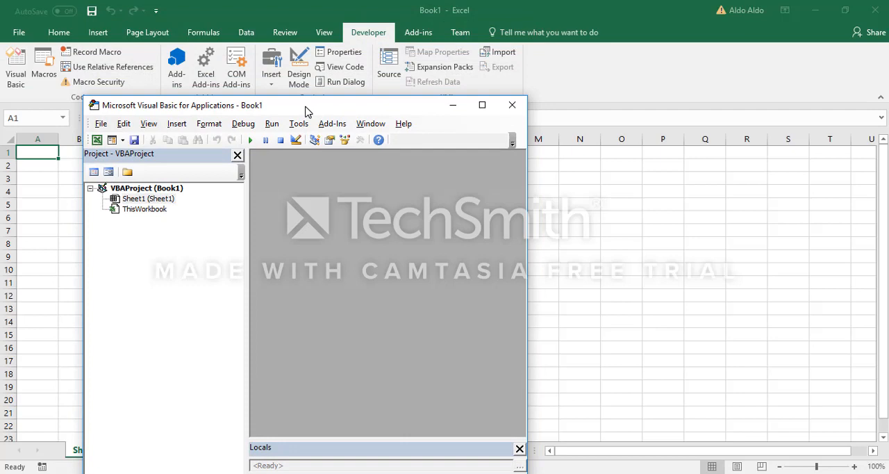
pyautogui.click(146, 192)
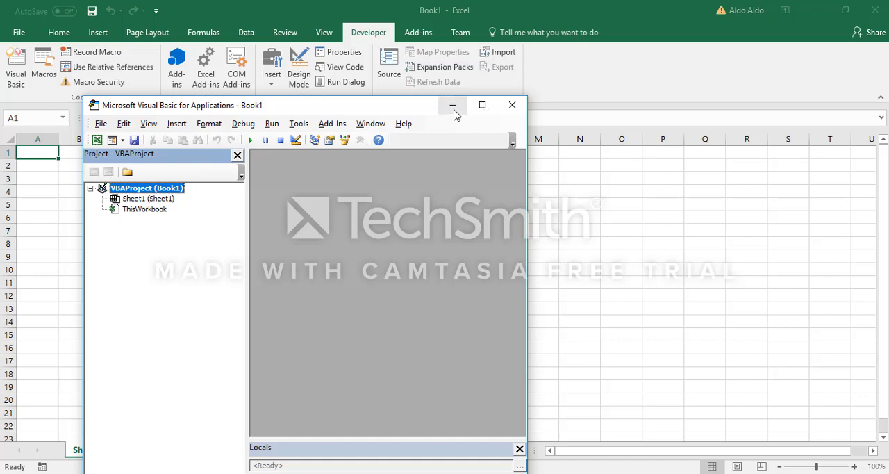
pyautogui.click(508, 111)
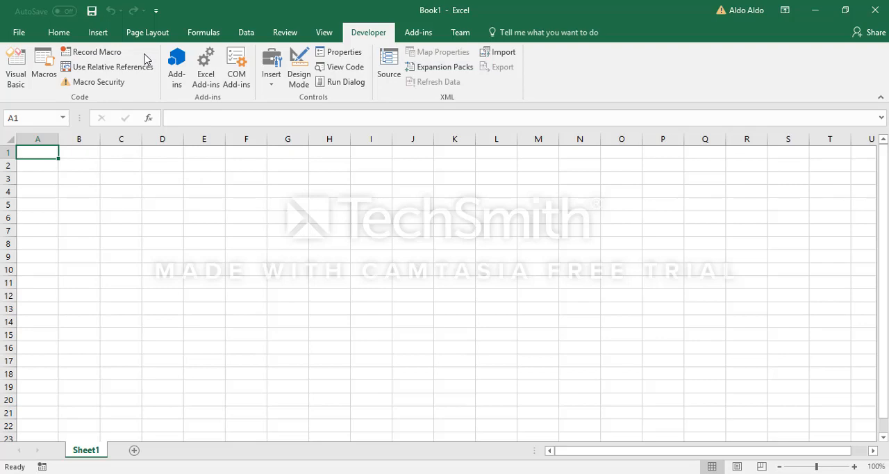
# Record an empty macro named Macro1 stored in the Personal Macro Workbook, and stop the recording.
pyautogui.click(106, 57)
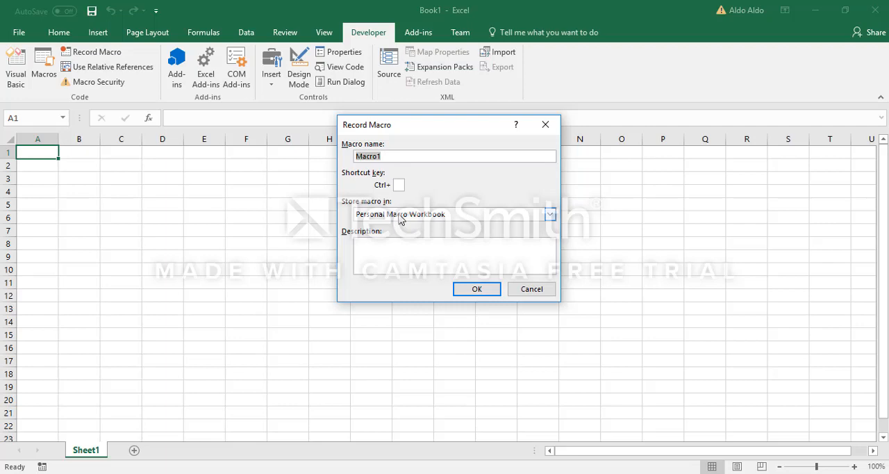
pyautogui.click(401, 215)
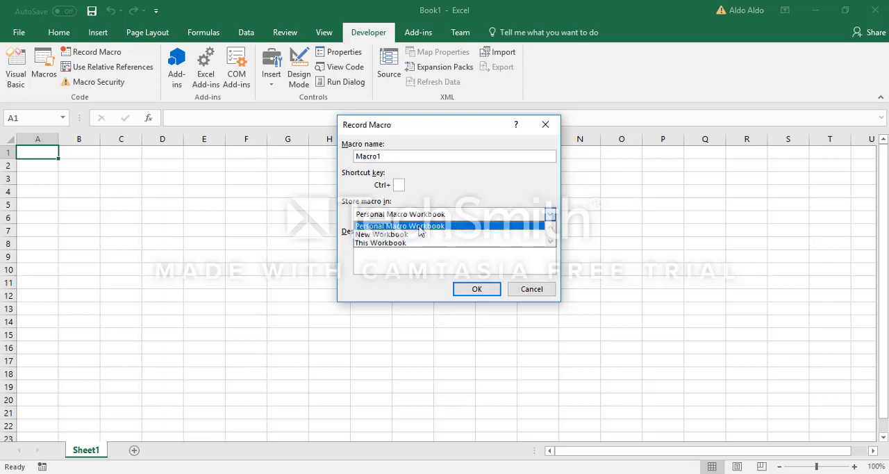
pyautogui.click(420, 228)
pyautogui.click(486, 294)
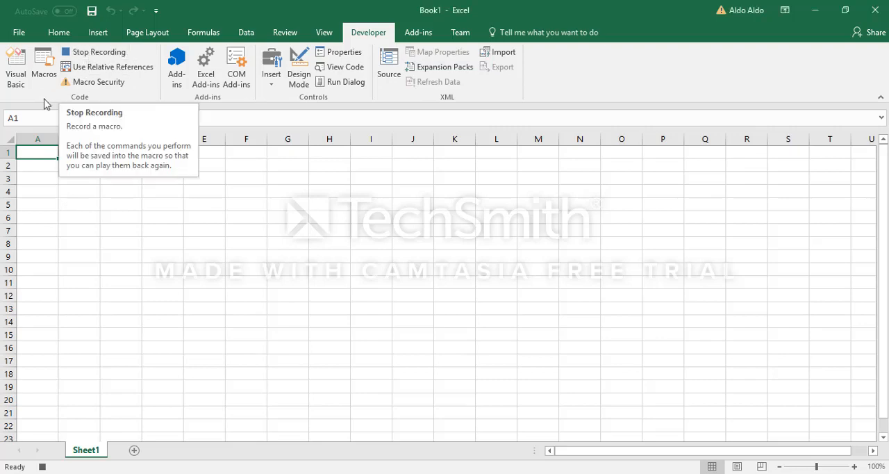
pyautogui.click(119, 55)
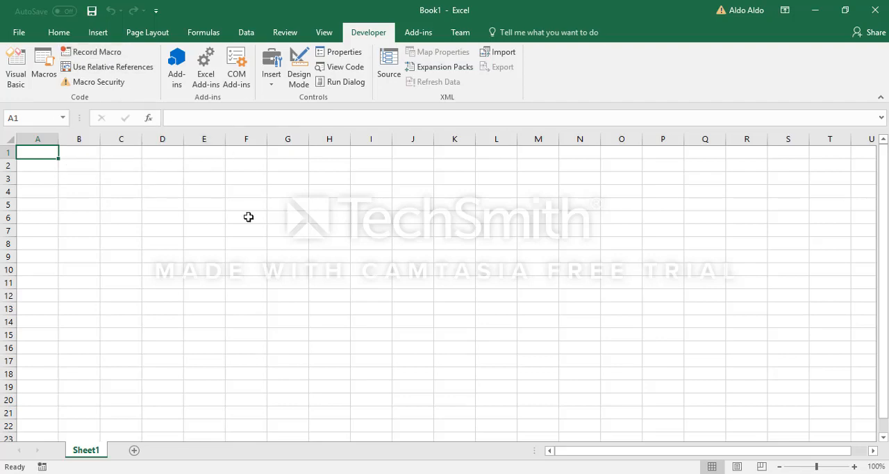
# Open the Visual Basic editor, expand VBAProject (PERSONAL.XLSB) and compare it with VBAProject (Book1) in a floating editor window.
pyautogui.click(23, 79)
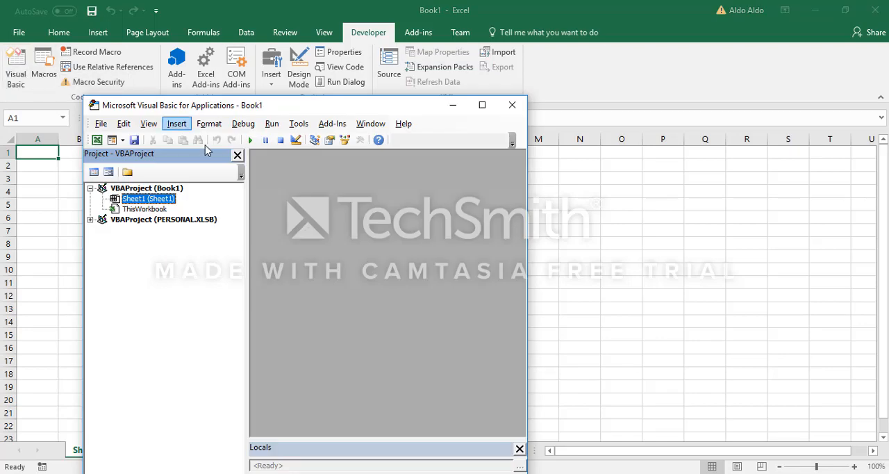
pyautogui.click(189, 221)
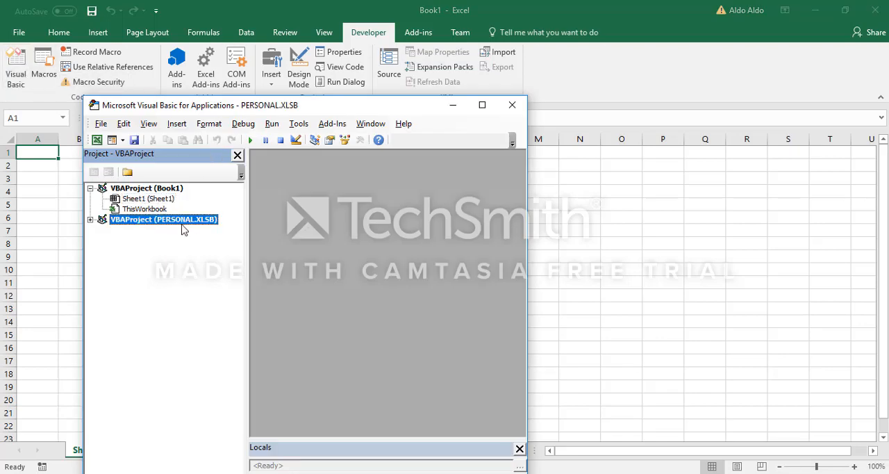
pyautogui.click(482, 105)
pyautogui.click(7, 119)
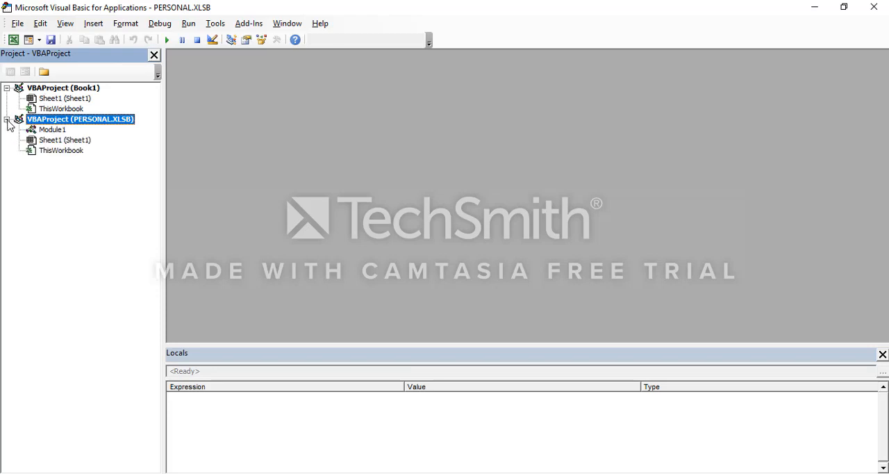
pyautogui.moveTo(440, 6); pyautogui.dragTo(449, 40)
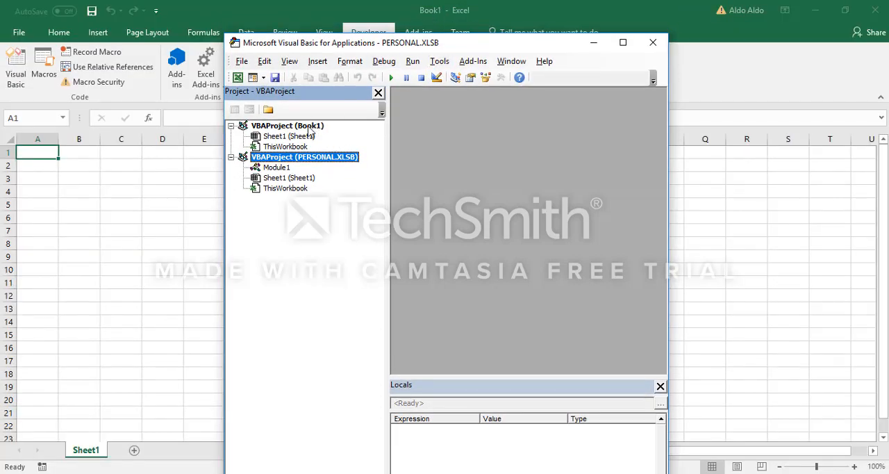
pyautogui.click(309, 126)
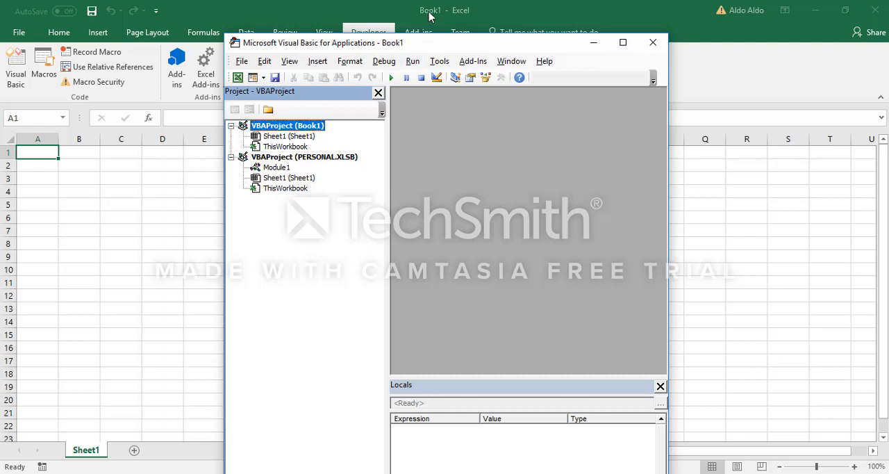
pyautogui.click(299, 159)
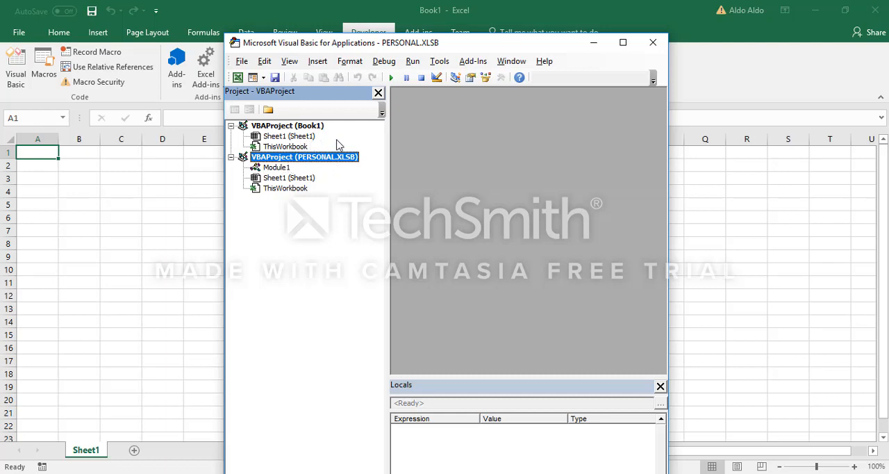
# Open Module1 of the PERSONAL.XLSB project and examine the recorded Macro1 code.
pyautogui.click(278, 168)
pyautogui.doubleClick(278, 168)
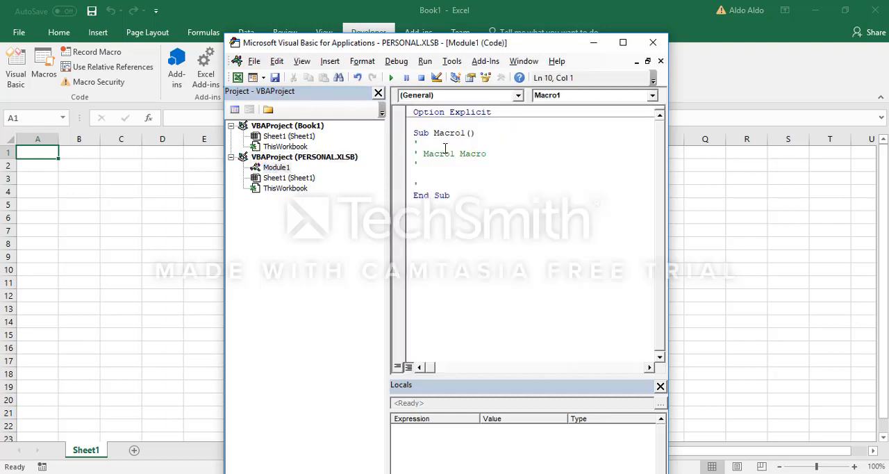
pyautogui.moveTo(494, 208); pyautogui.dragTo(401, 132)
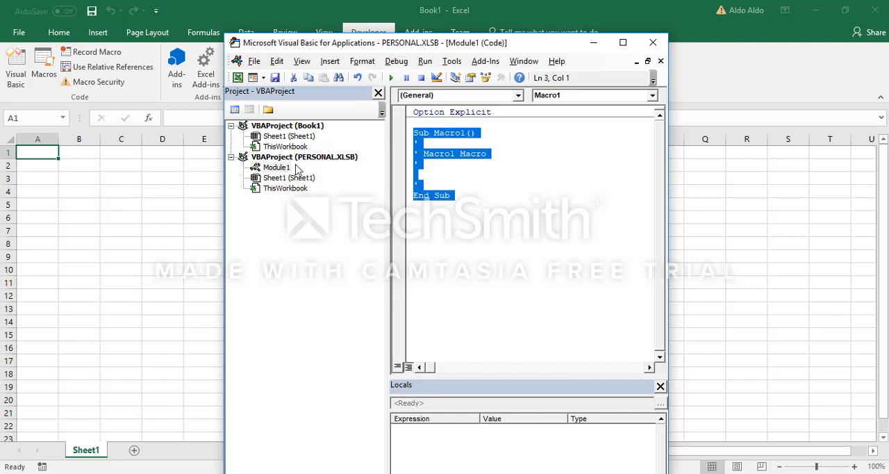
pyautogui.click(281, 168)
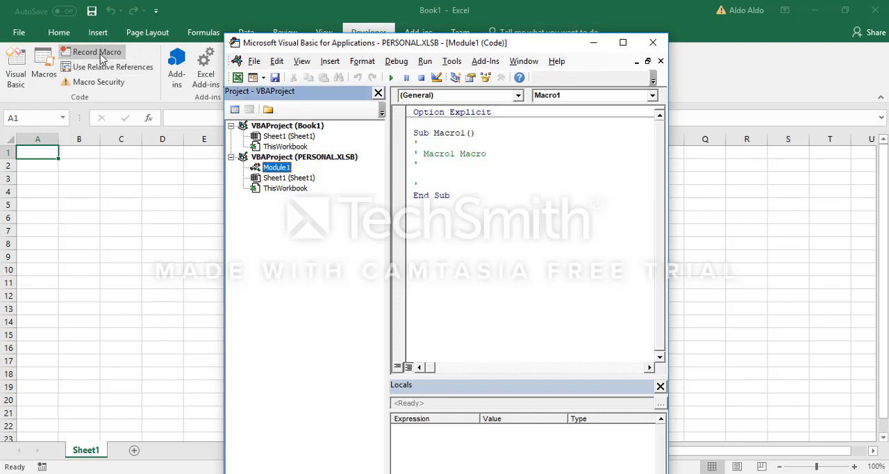
pyautogui.click(466, 199)
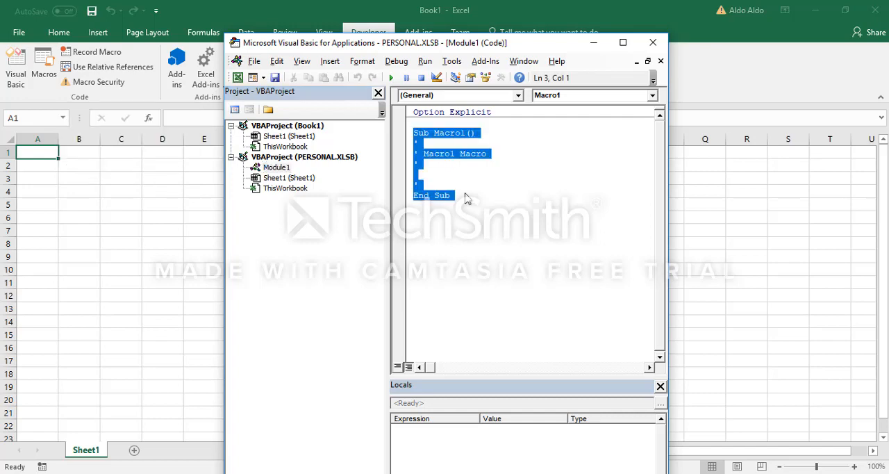
# View the macro code in code.txt from the TTI Demo folder, select all of it and close the file.
pyautogui.hotkey('alt', 'Tab')
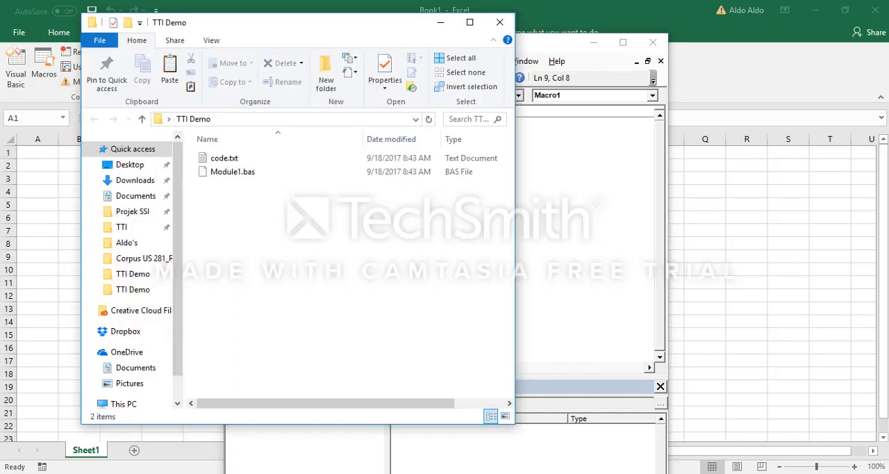
pyautogui.doubleClick(264, 160)
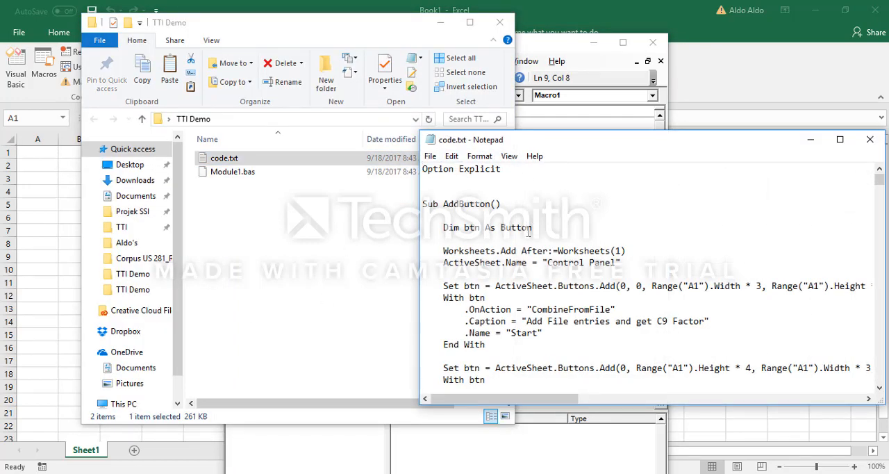
pyautogui.hotkey('ctrl', 'a')
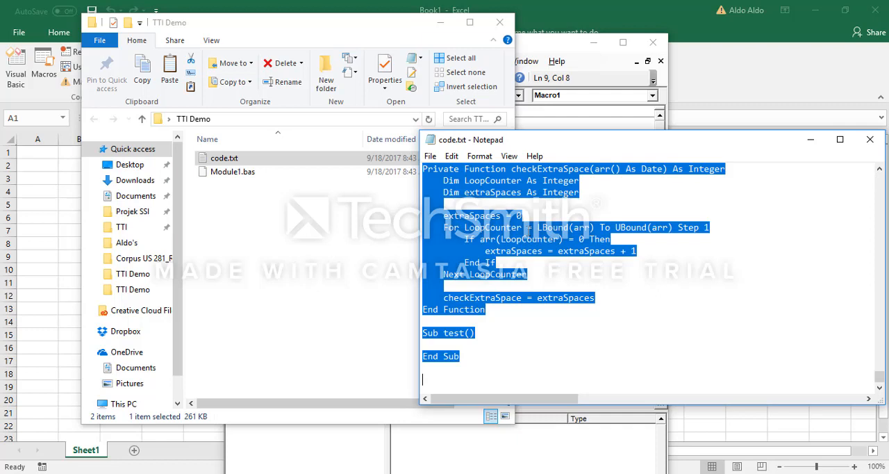
pyautogui.click(565, 124)
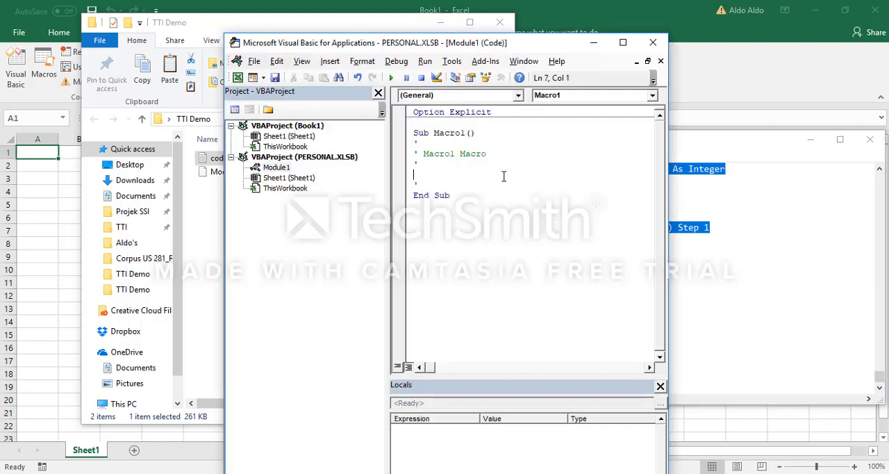
pyautogui.click(760, 164)
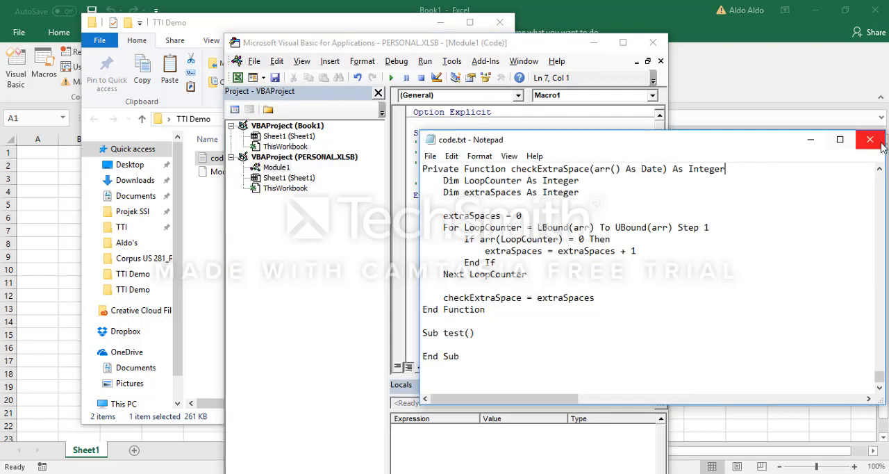
pyautogui.click(584, 136)
# Remove Module1 from VBAProject (PERSONAL.XLSB) without exporting it.
pyautogui.click(277, 167)
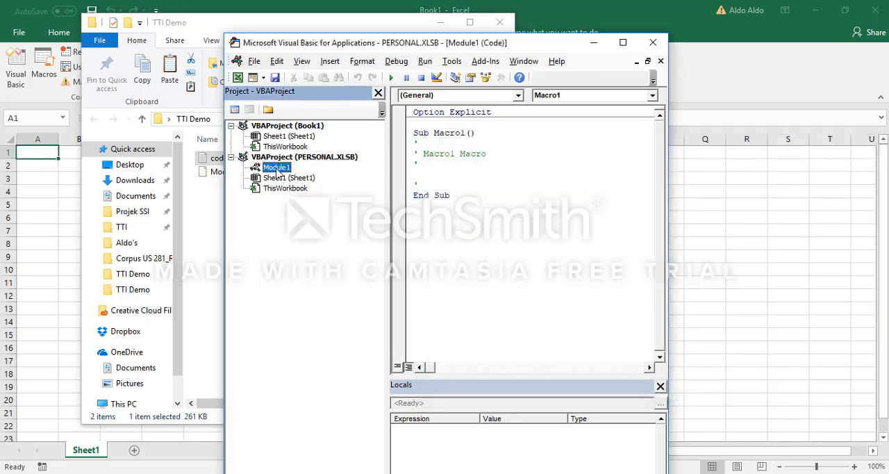
pyautogui.rightClick(276, 167)
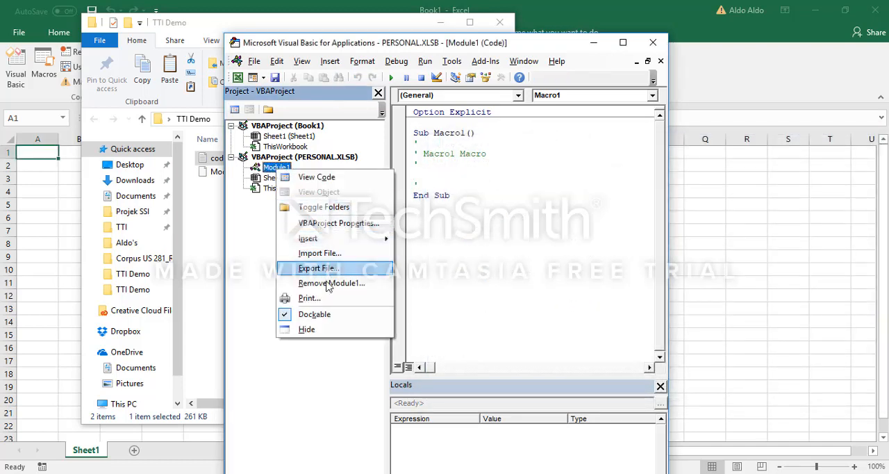
pyautogui.click(221, 286)
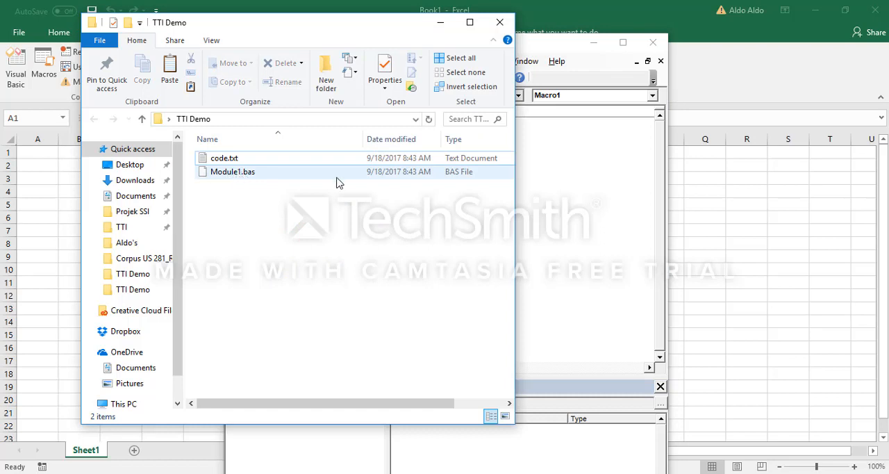
pyautogui.hotkey('alt', 'Tab')
pyautogui.rightClick(280, 168)
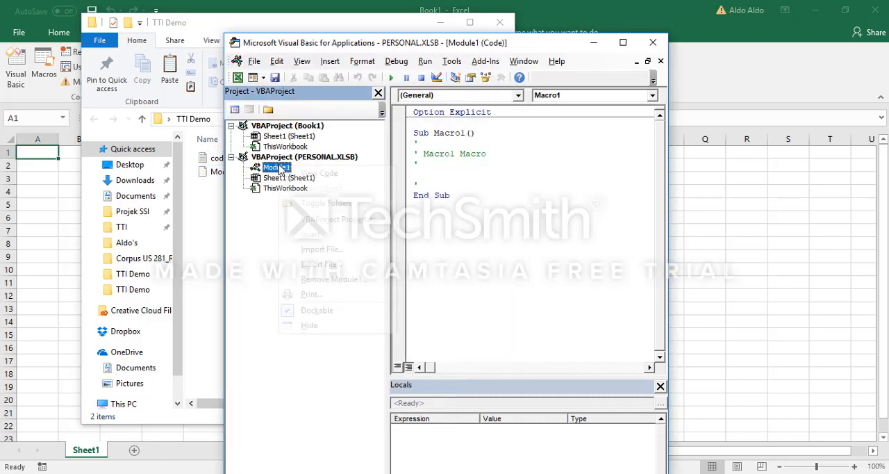
pyautogui.click(315, 280)
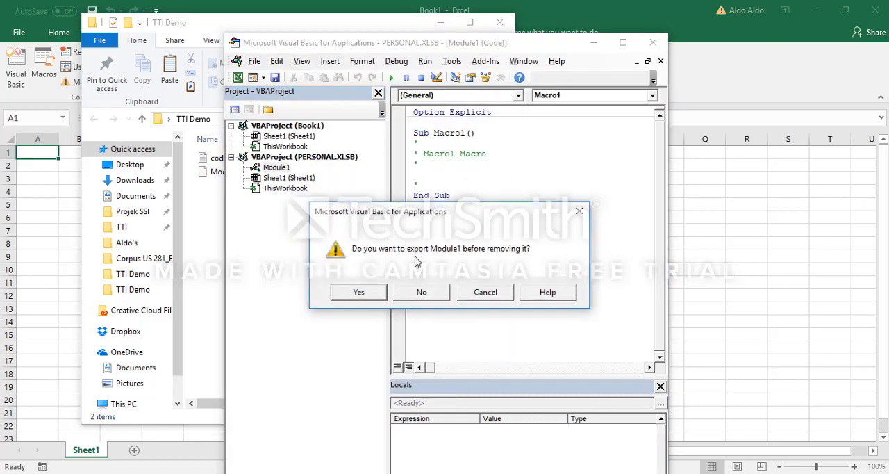
pyautogui.click(421, 292)
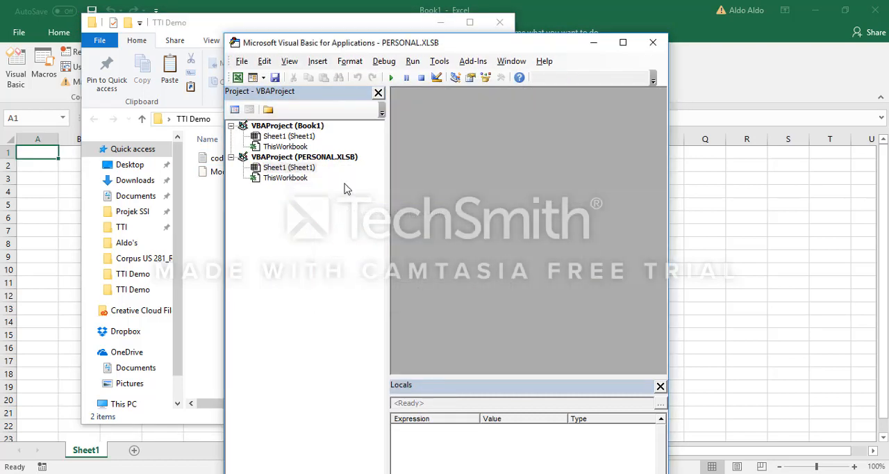
# Import Module1.bas from the TTI Demo folder into VBAProject (PERSONAL.XLSB).
pyautogui.click(287, 159)
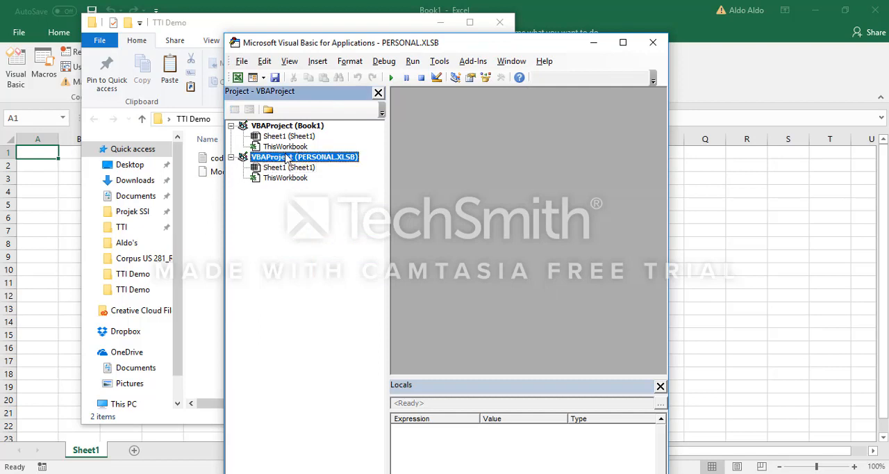
pyautogui.click(216, 191)
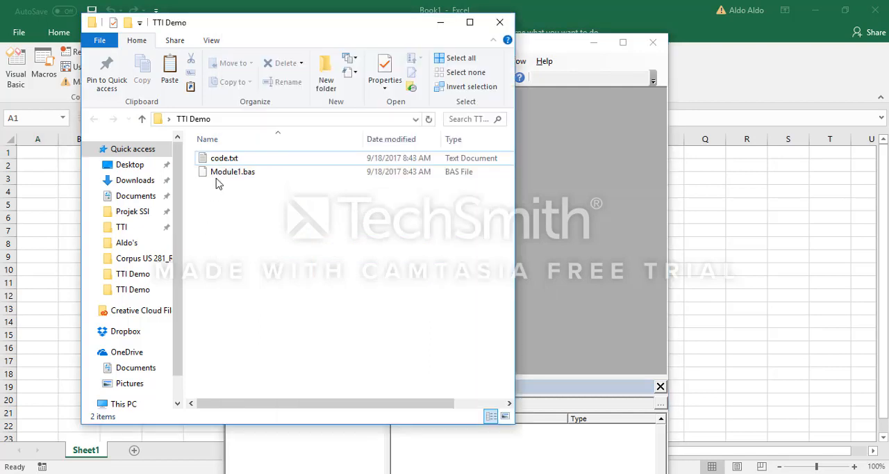
pyautogui.click(615, 184)
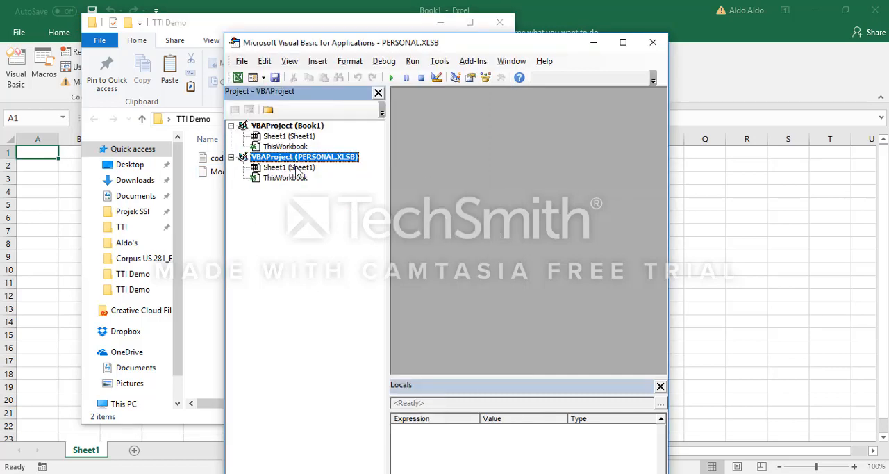
pyautogui.rightClick(297, 161)
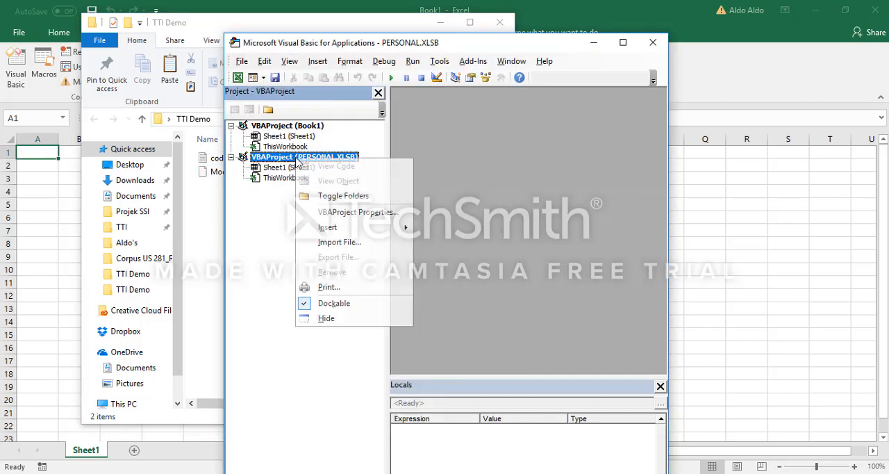
pyautogui.click(343, 243)
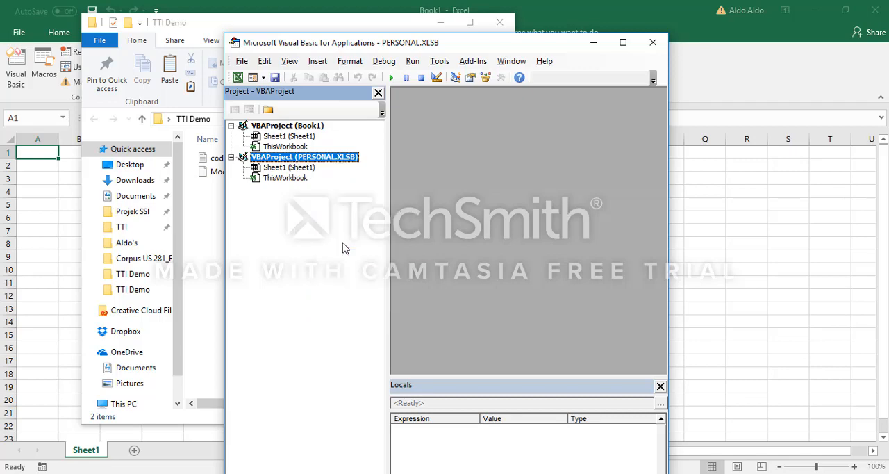
pyautogui.click(371, 146)
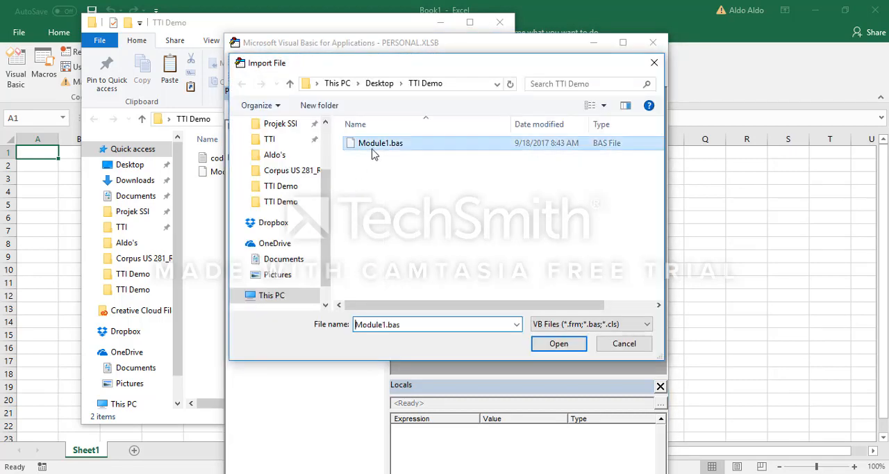
pyautogui.click(558, 344)
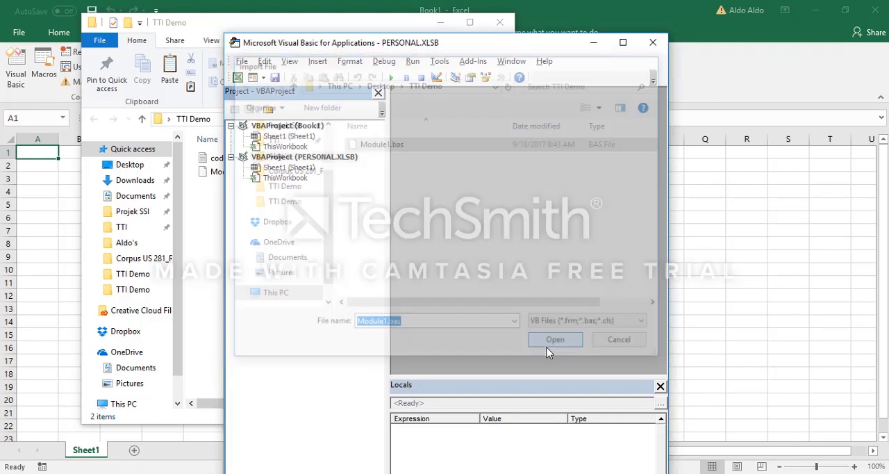
# Open the imported module's code, maximize the editor window and look through the AddButton procedure.
pyautogui.doubleClick(278, 168)
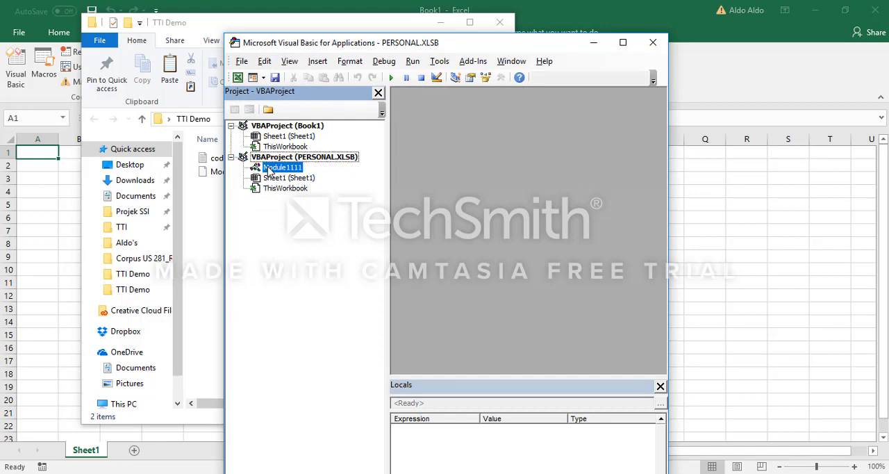
pyautogui.click(623, 46)
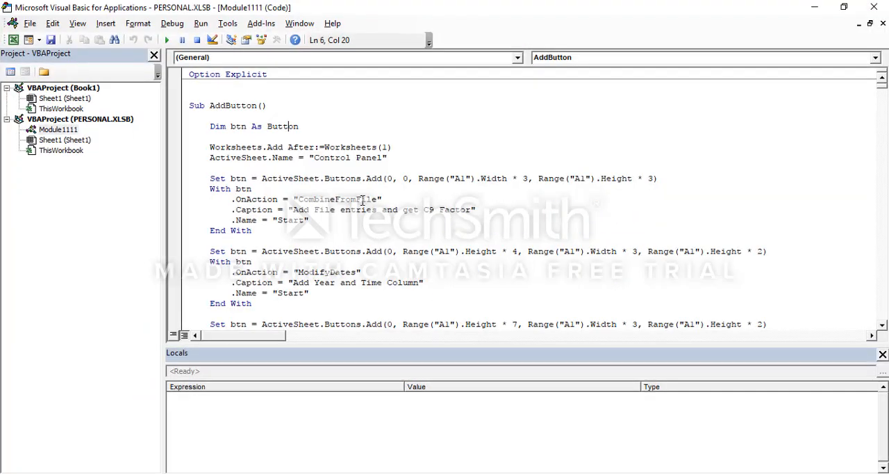
pyautogui.click(335, 199)
pyautogui.scroll(-6, 335, 199)
pyautogui.scroll(6, 335, 200)
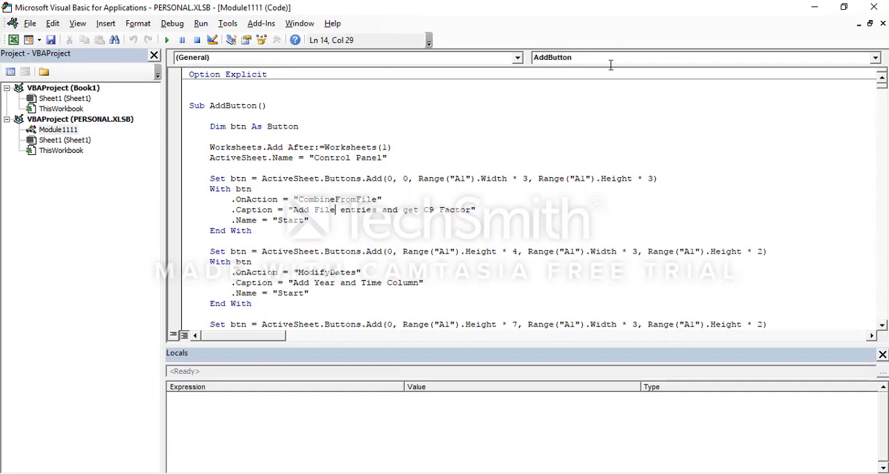
# Shrink the Visual Basic editor window and close it to return to the Book1 workbook.
pyautogui.click(280, 156)
pyautogui.moveTo(512, 5); pyautogui.dragTo(388, 41)
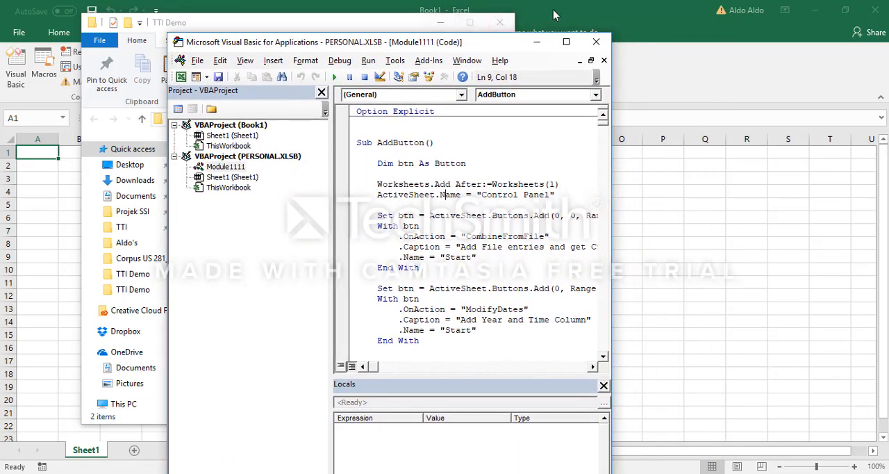
pyautogui.click(596, 43)
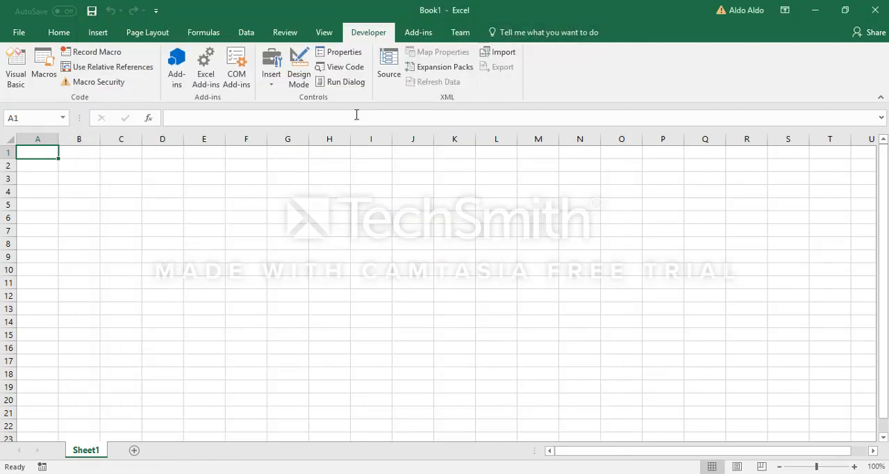
# Assign the shortcut key Ctrl+Shift+M to the PERSONAL.XLSB!AddButton macro and close the macro list without running anything.
pyautogui.click(44, 73)
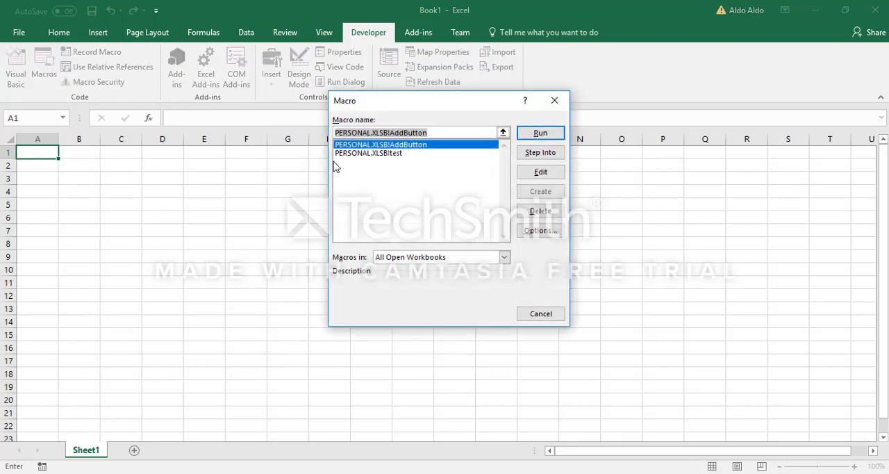
pyautogui.click(394, 155)
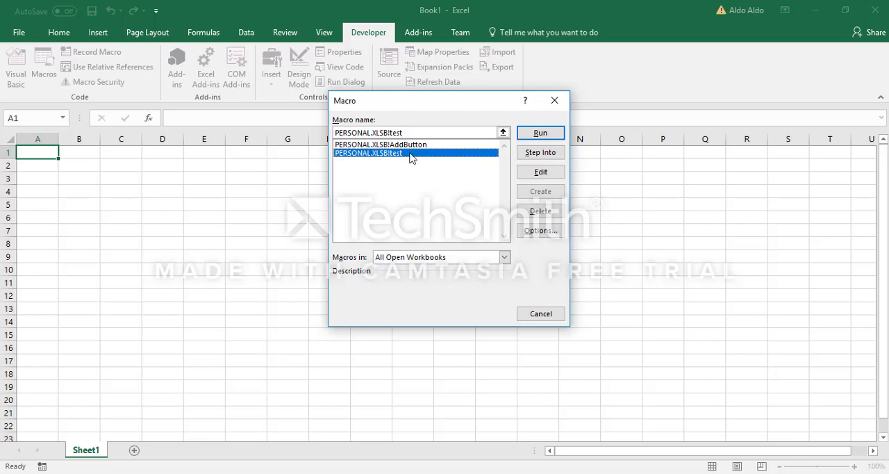
pyautogui.click(417, 145)
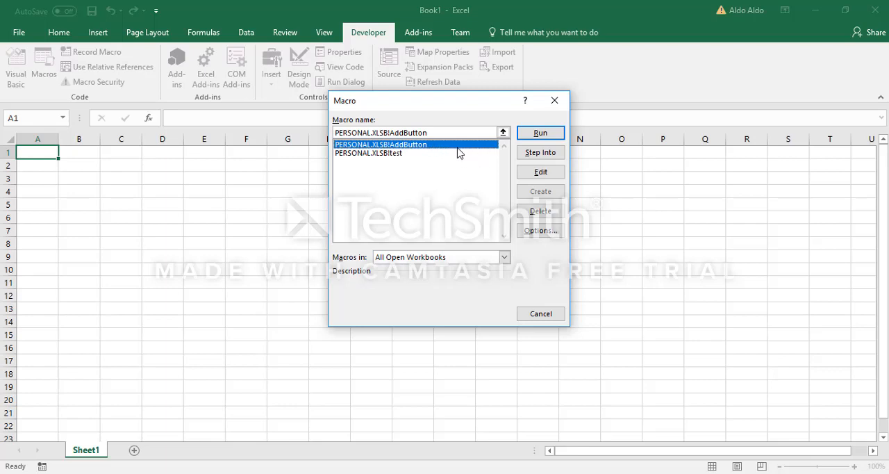
pyautogui.click(533, 233)
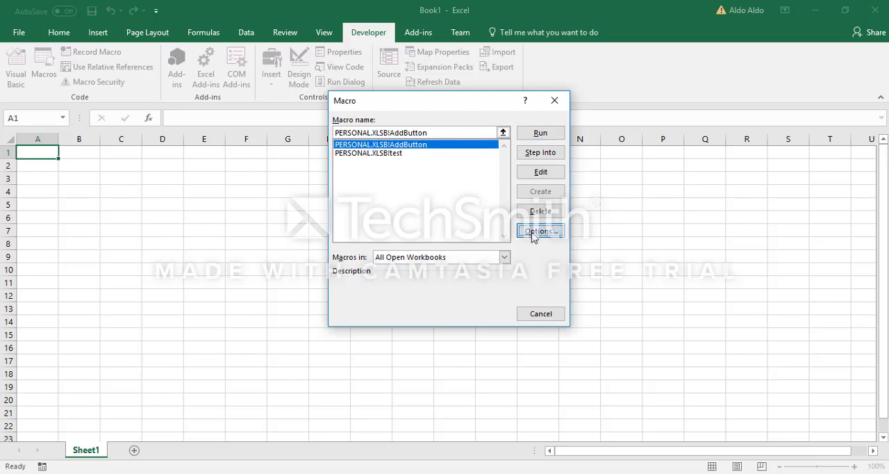
pyautogui.write('M')
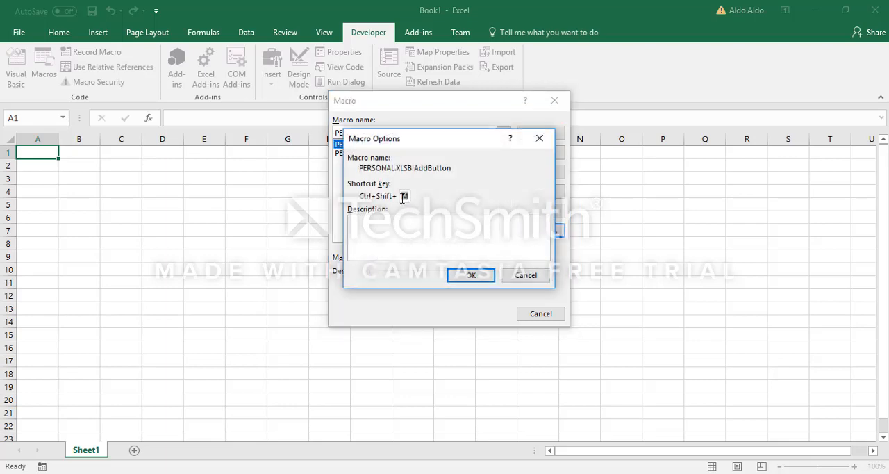
pyautogui.moveTo(457, 143); pyautogui.dragTo(415, 193)
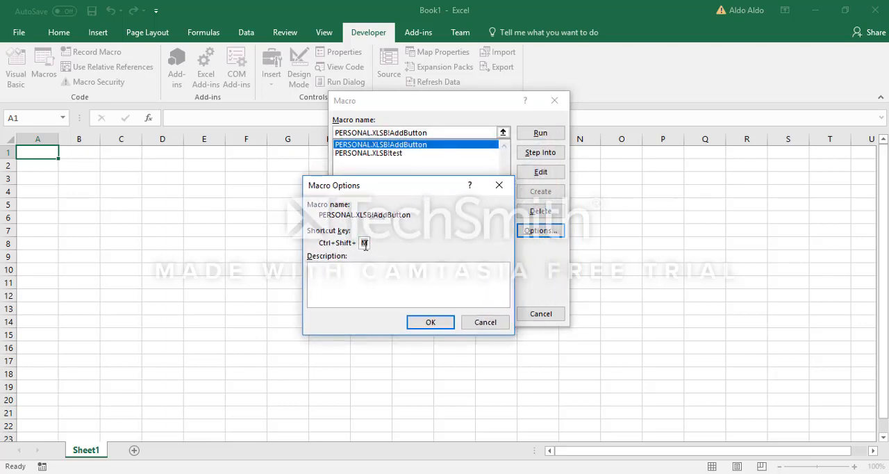
pyautogui.click(437, 322)
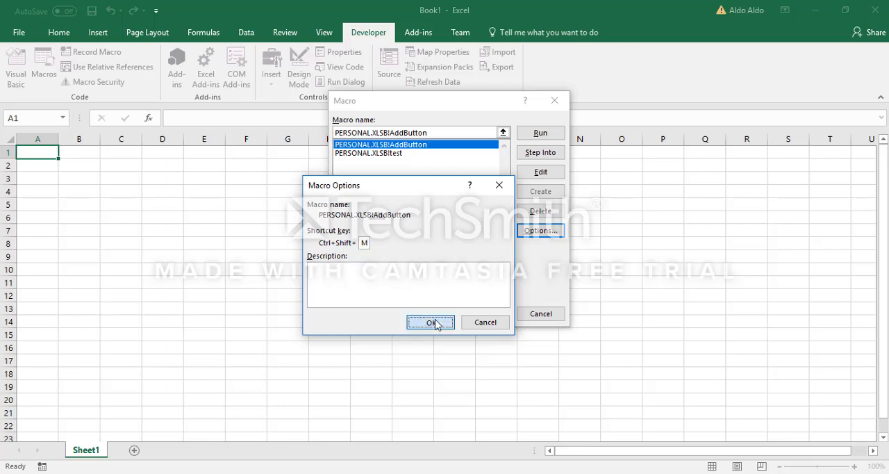
pyautogui.click(541, 315)
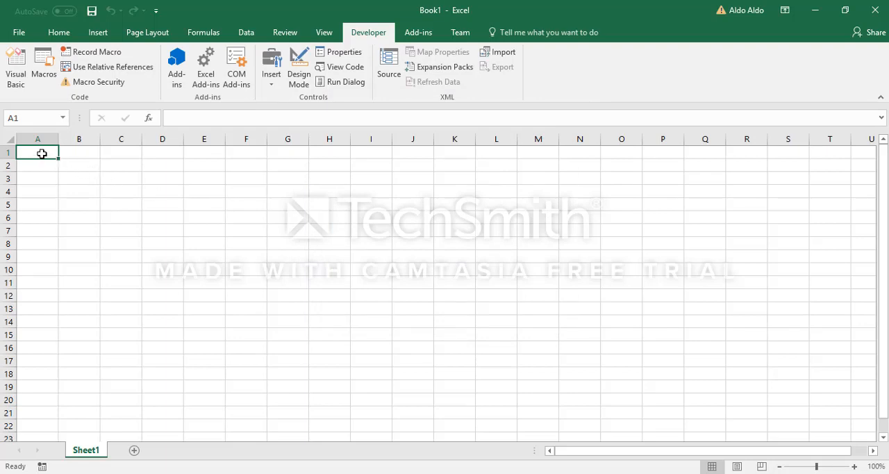
# Run the AddButton macro in Book1 to generate the Control Panel sheet and look through its macro buttons.
pyautogui.hotkey('ctrl', 'q')
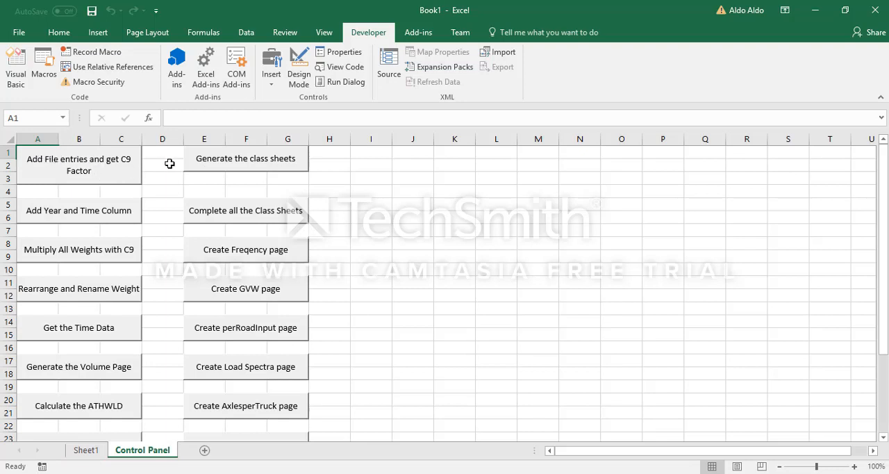
pyautogui.click(170, 163)
pyautogui.click(155, 195)
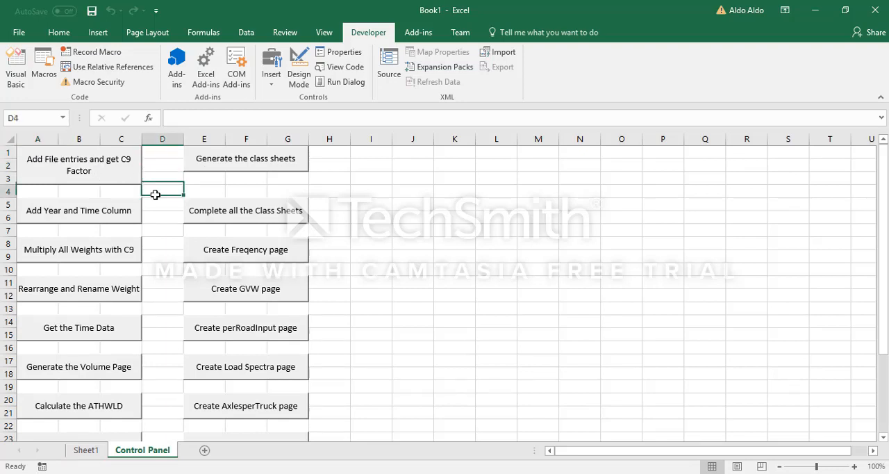
pyautogui.scroll(-2, 167, 191)
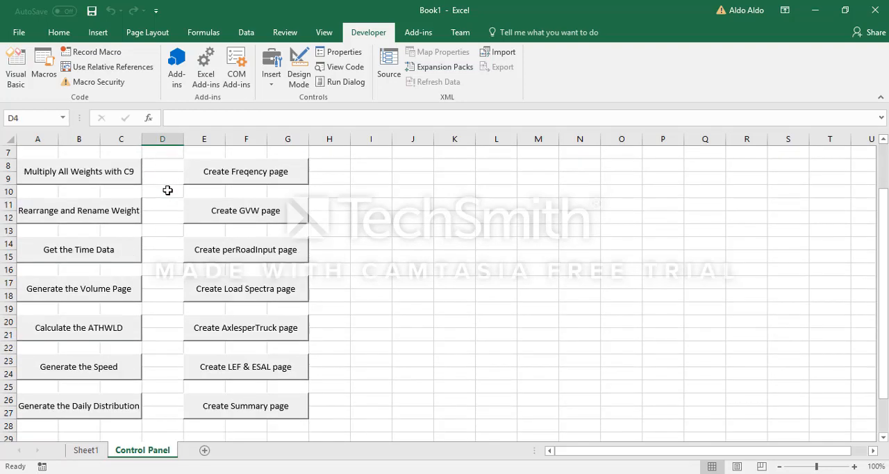
pyautogui.scroll(2, 168, 191)
# Check Sheet1, return to the Control Panel sheet and select the empty cell D4 between the buttons.
pyautogui.click(86, 450)
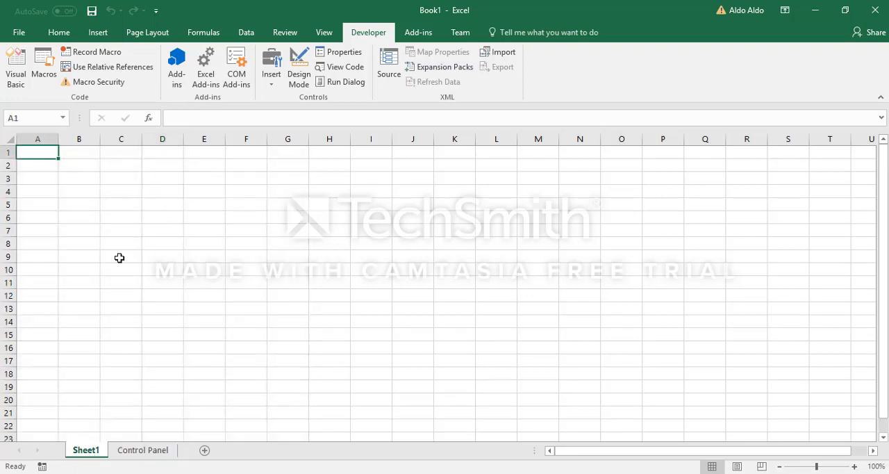
pyautogui.click(134, 452)
pyautogui.click(161, 164)
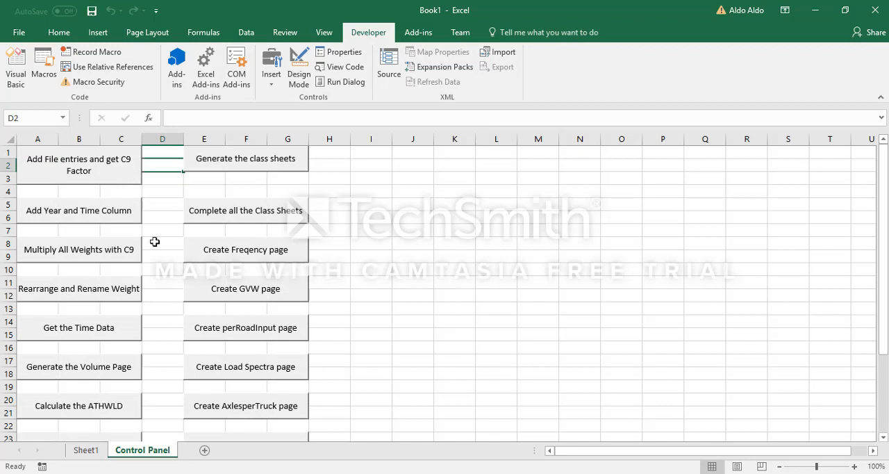
pyautogui.click(171, 191)
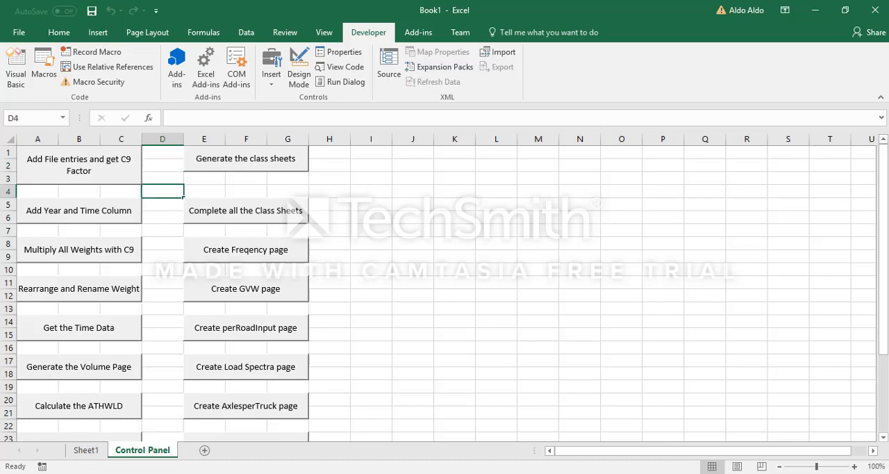